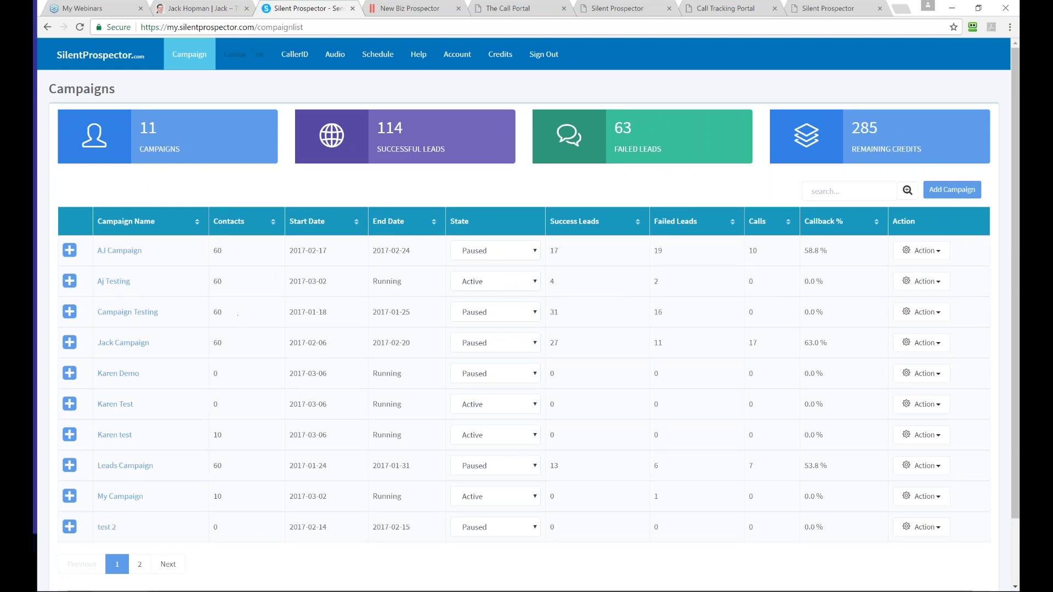
- Look over the Silent Prospector contact lists, and switch to New Biz Prospector to view its domains and the Plumbers list
{"action": "left_click", "coordinate": [242, 80]}
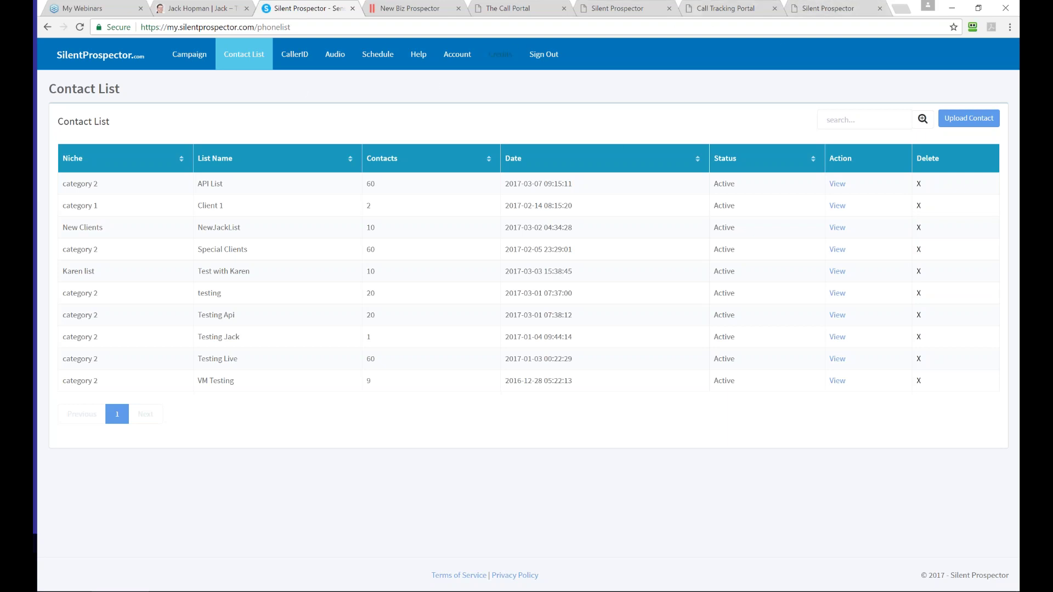
{"action": "left_click", "coordinate": [418, 8]}
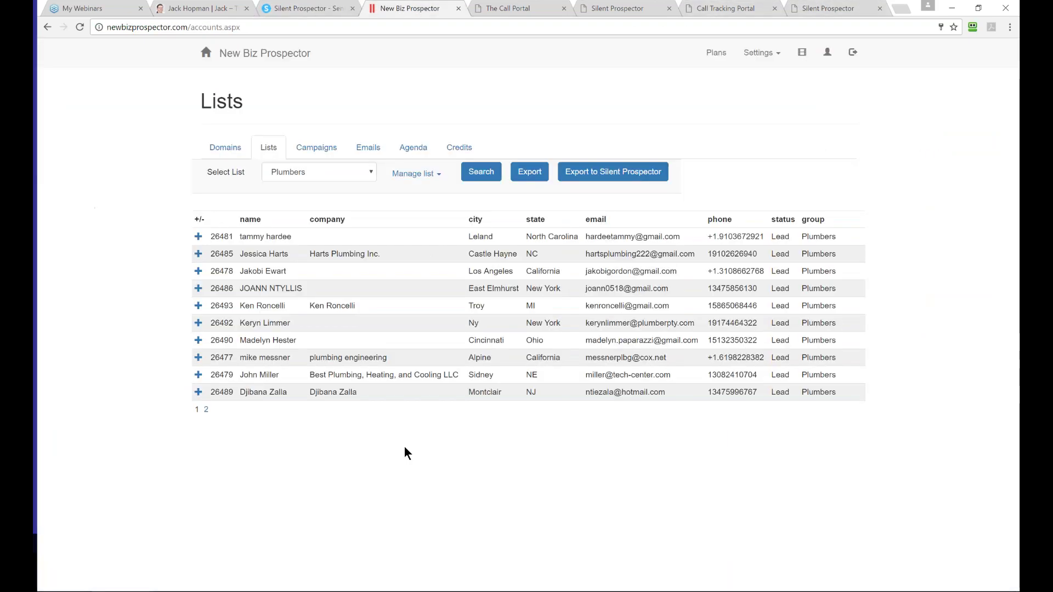
{"action": "left_click", "coordinate": [229, 159]}
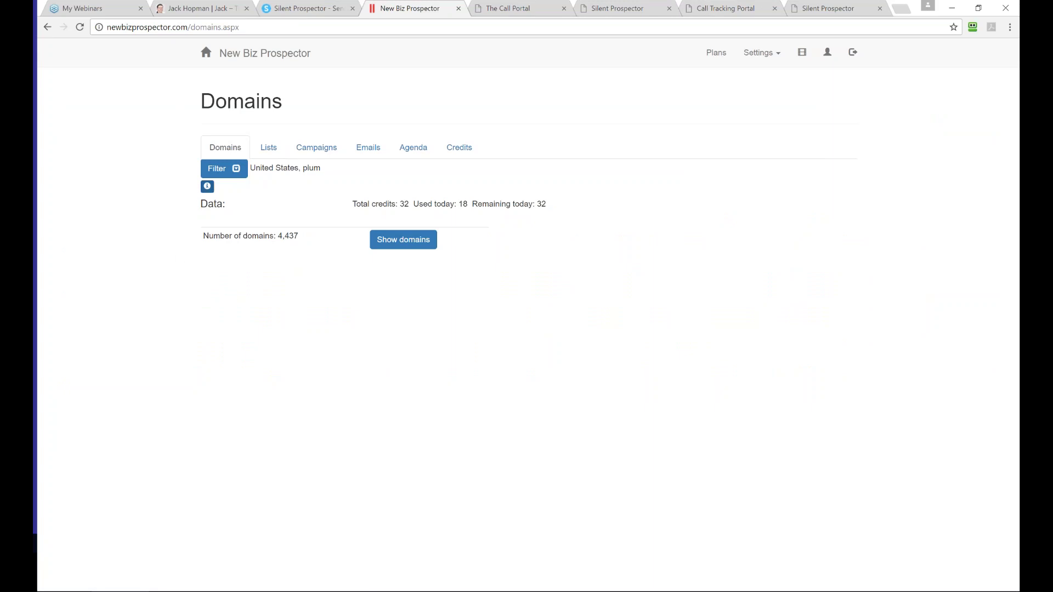
{"action": "left_click", "coordinate": [267, 149]}
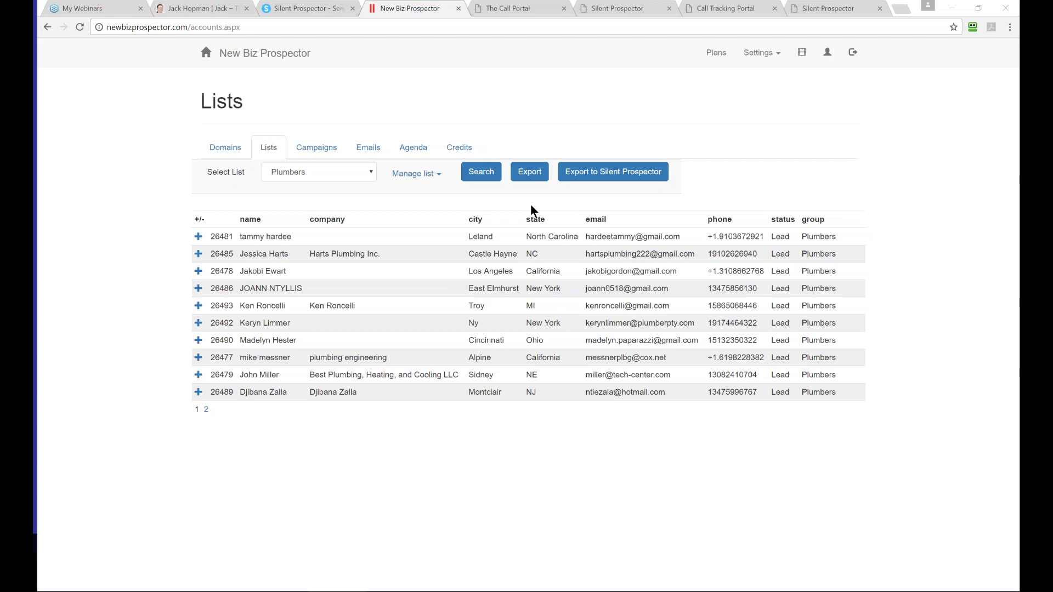
- Start exporting the Plumbers list to Silent Prospector and log in with the account email and password, dismissing the offer to save the password
{"action": "left_click", "coordinate": [622, 182]}
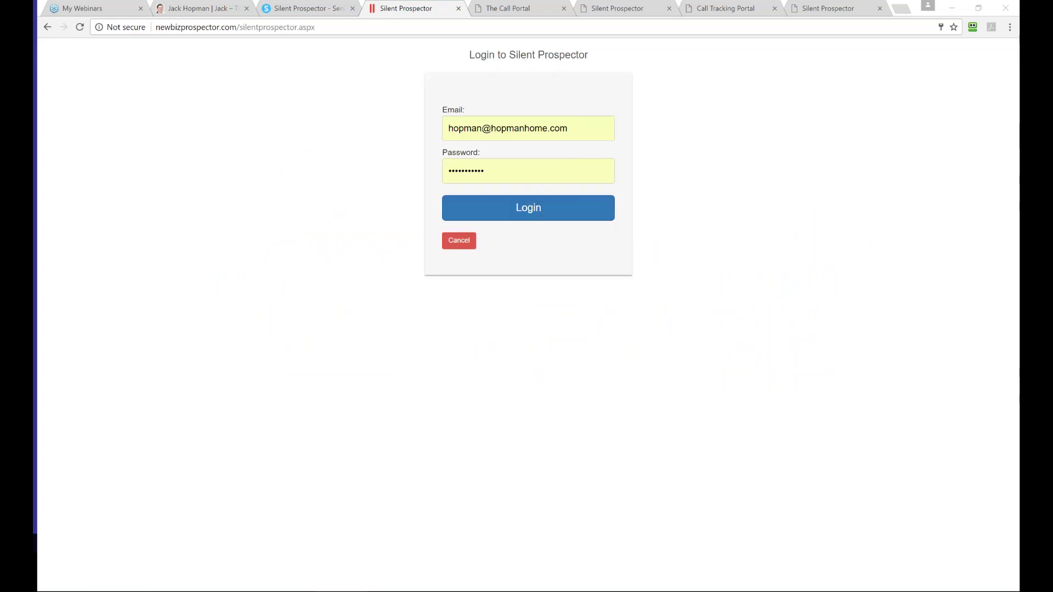
{"action": "left_click", "coordinate": [565, 130]}
{"action": "key", "text": "ctrl+v"}
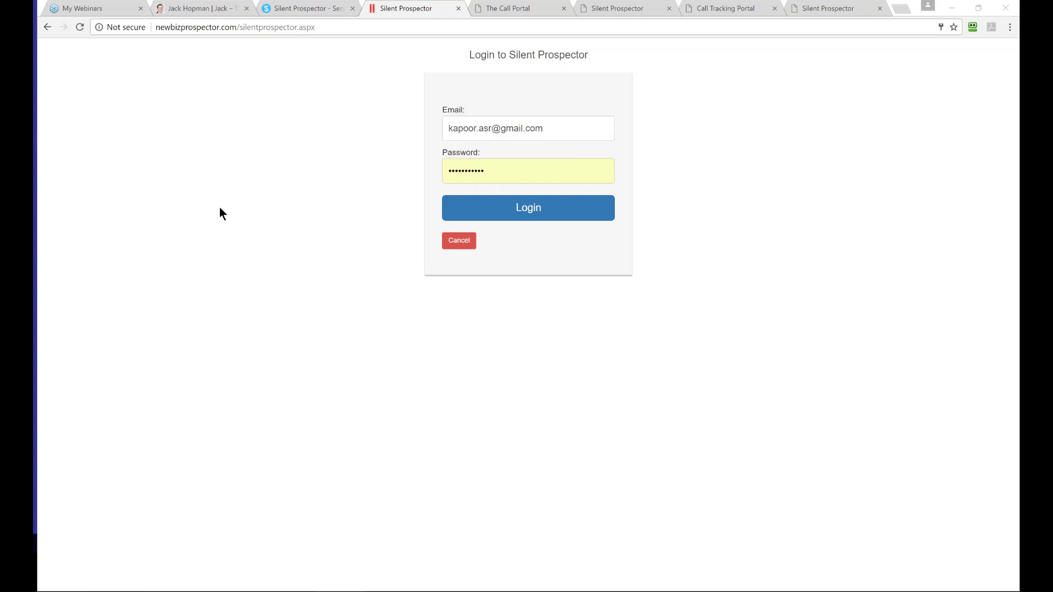
{"action": "left_click_drag", "start_coordinate": [496, 170], "coordinate": [395, 166]}
{"action": "key", "text": "ctrl+v"}
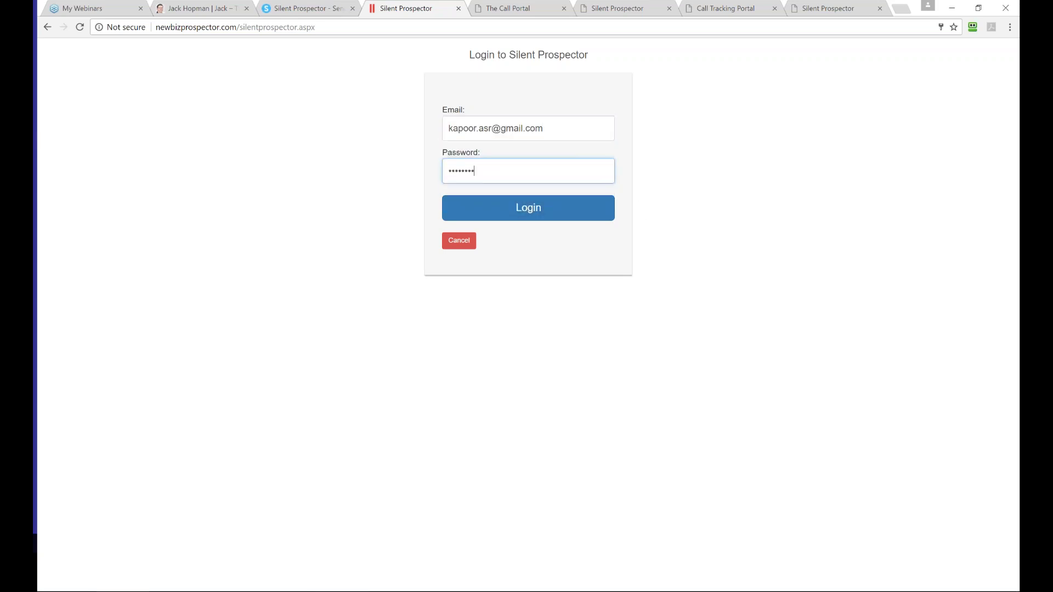
{"action": "left_click", "coordinate": [513, 217]}
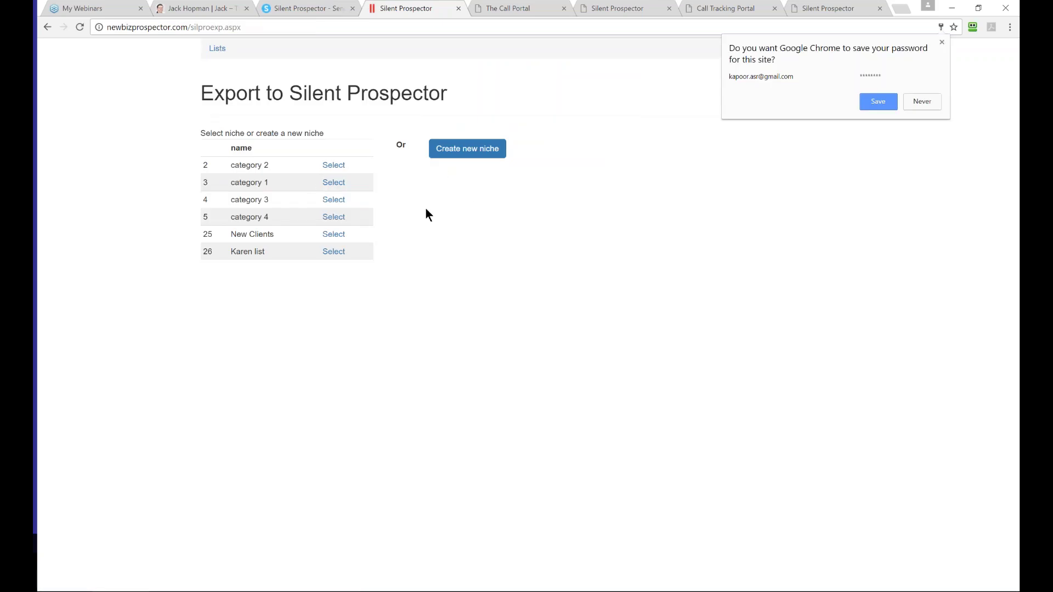
{"action": "left_click", "coordinate": [941, 43]}
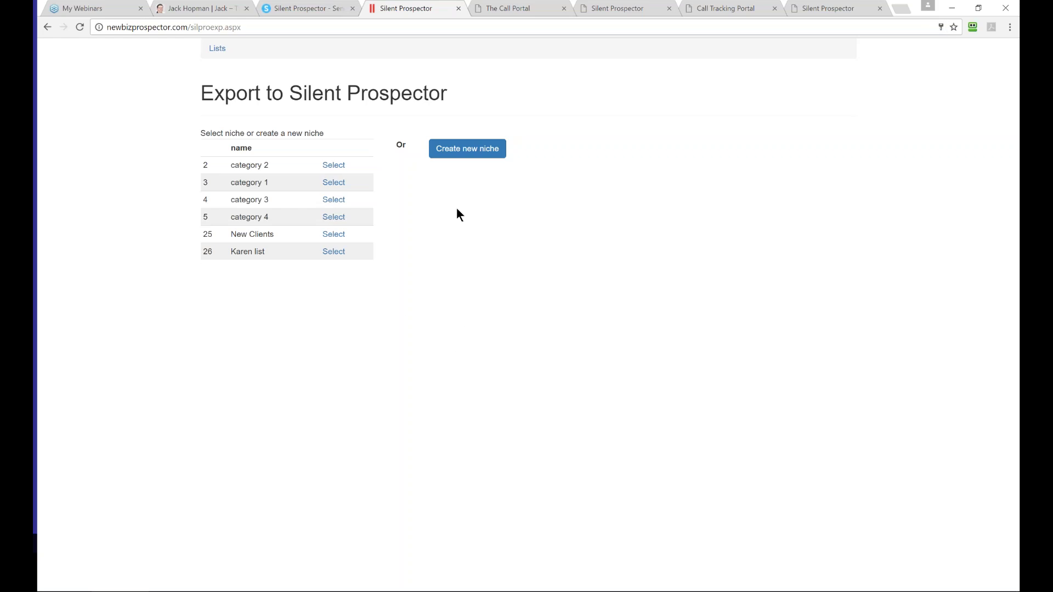
- Reopen the Plumbers list's export page, and review the existing client niches and contact lists in Silent Prospector
{"action": "left_click", "coordinate": [218, 53]}
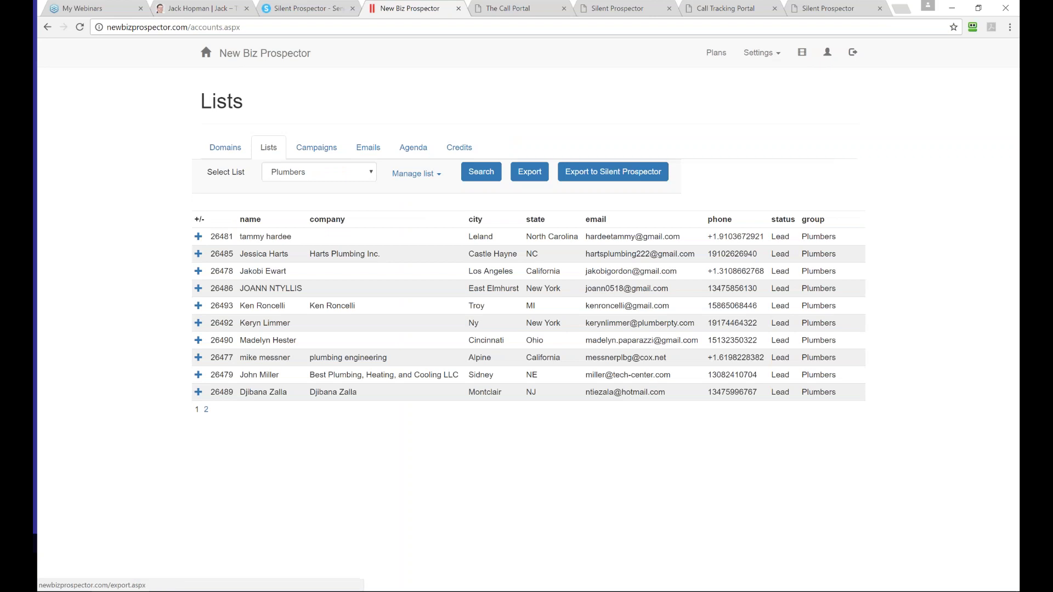
{"action": "left_click", "coordinate": [603, 175]}
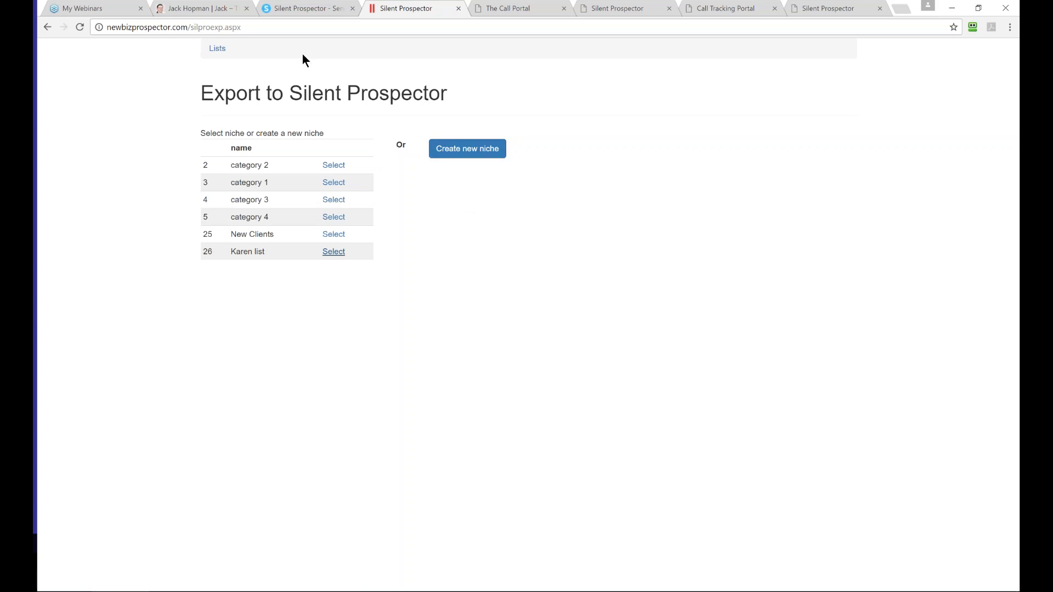
{"action": "left_click", "coordinate": [295, 9]}
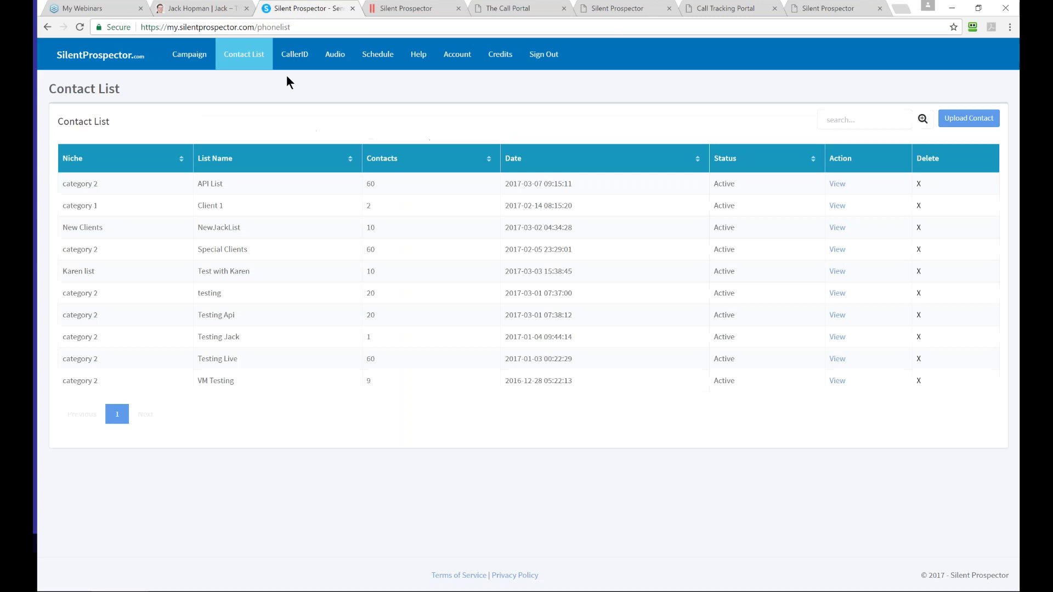
{"action": "mouse_move", "coordinate": [242, 55]}
{"action": "left_click", "coordinate": [237, 103]}
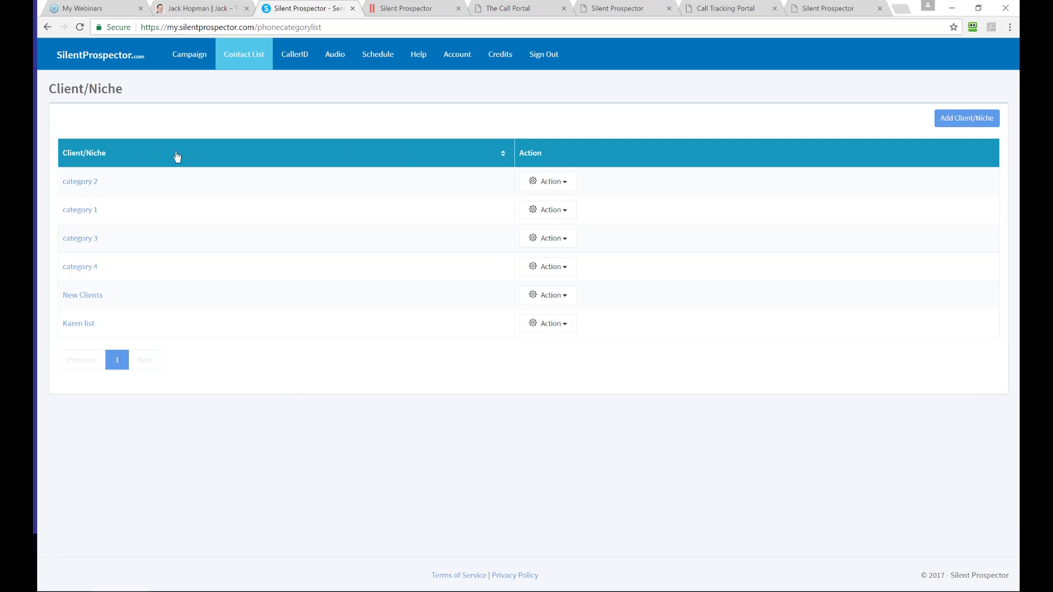
{"action": "left_click", "coordinate": [241, 64]}
{"action": "left_click", "coordinate": [237, 99]}
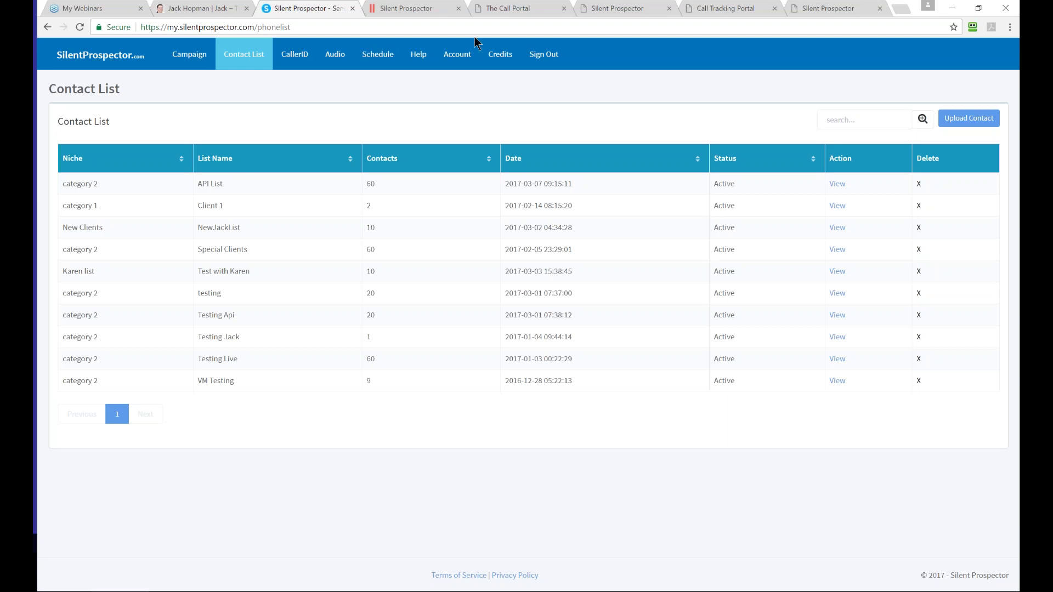
- Create a new niche named plumbers on New Biz Prospector's export page
{"action": "left_click", "coordinate": [407, 9]}
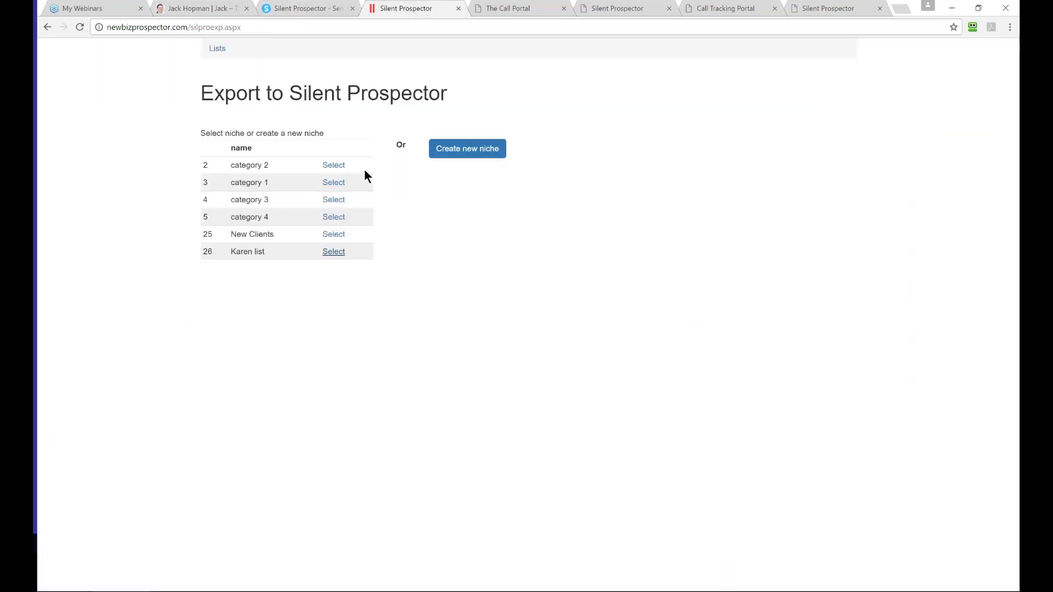
{"action": "left_click", "coordinate": [450, 152]}
{"action": "left_click", "coordinate": [503, 172]}
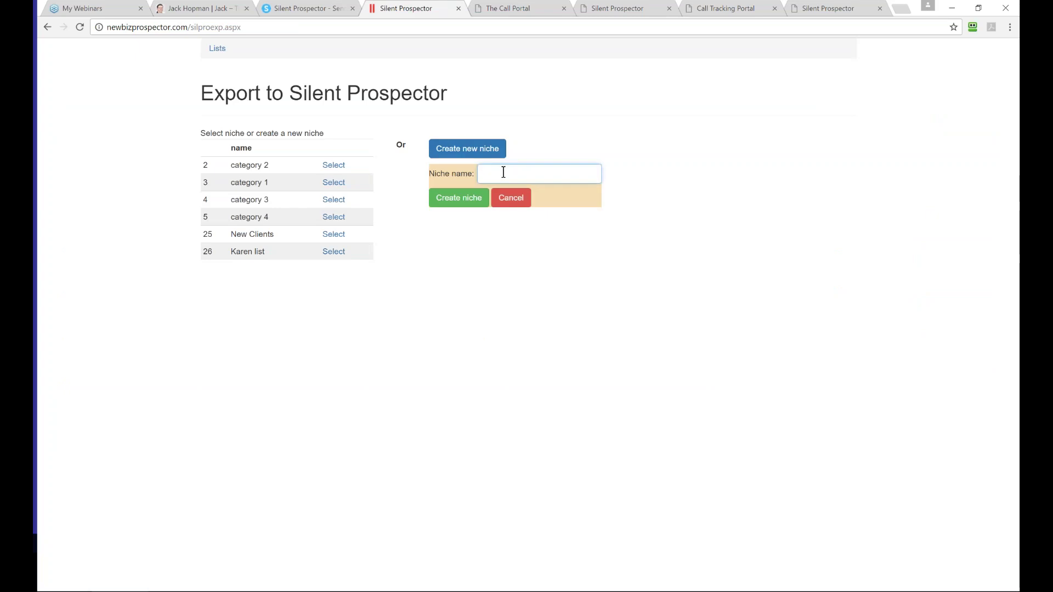
{"action": "type", "text": "plumbers"}
{"action": "left_click", "coordinate": [459, 198]}
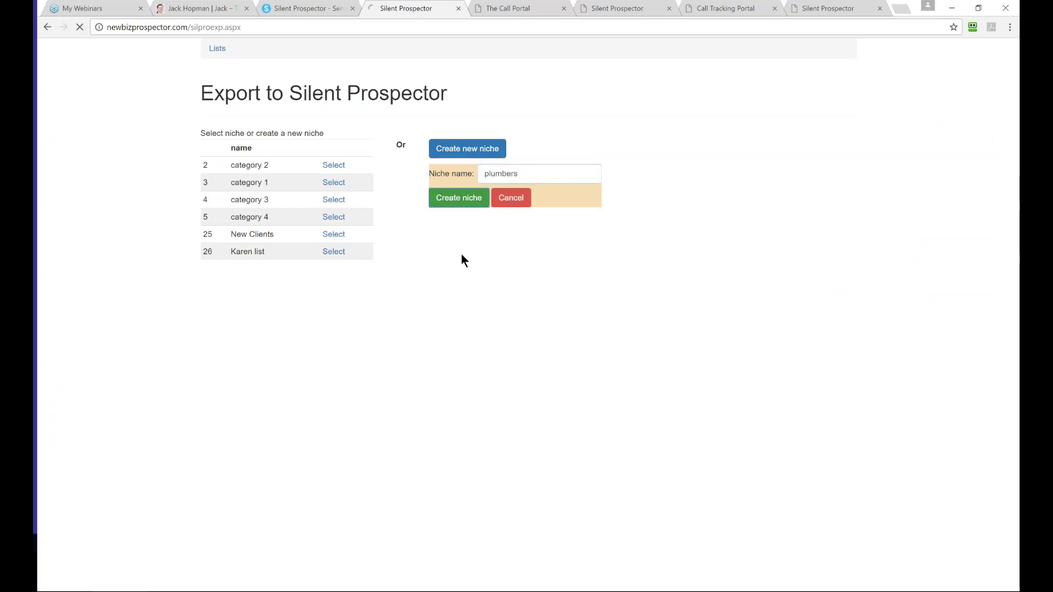
- Export the Plumbers list into the plumbers niche, keeping Plumbers as the list name
{"action": "left_click", "coordinate": [335, 269]}
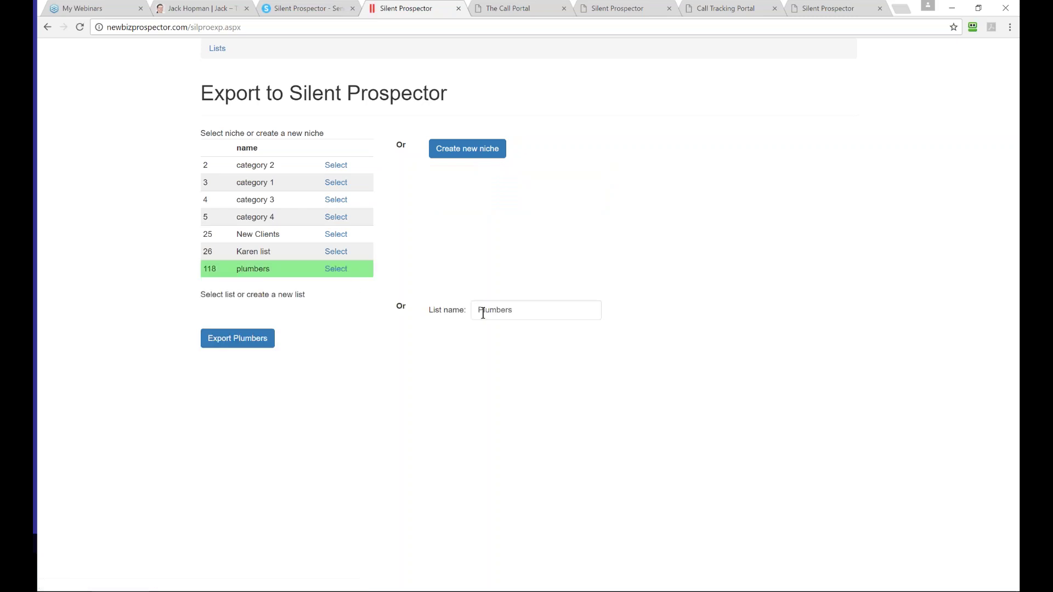
{"action": "left_click", "coordinate": [524, 311]}
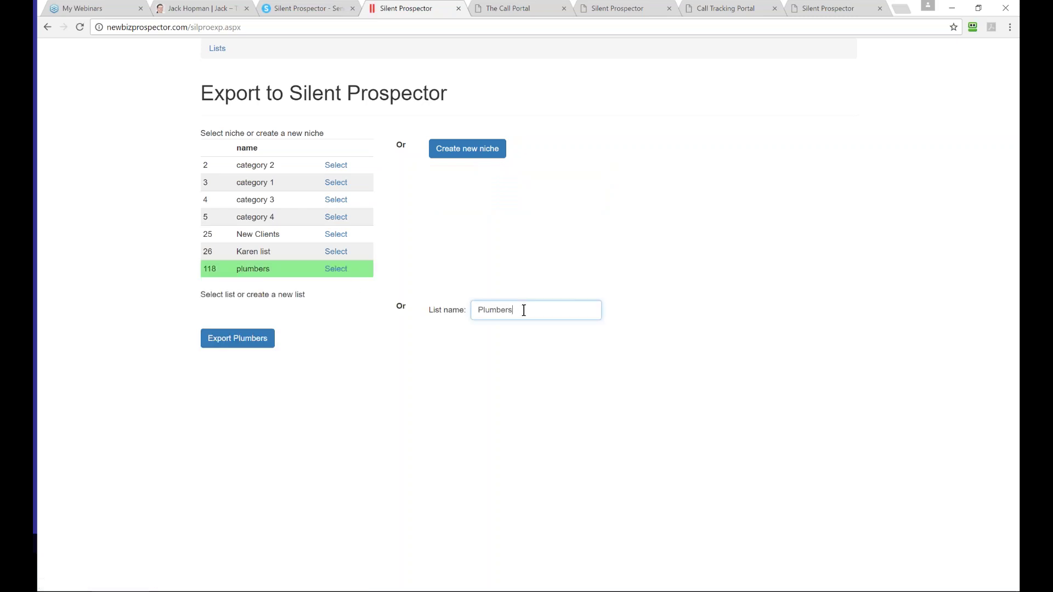
{"action": "left_click", "coordinate": [225, 341]}
{"action": "left_click", "coordinate": [298, 8]}
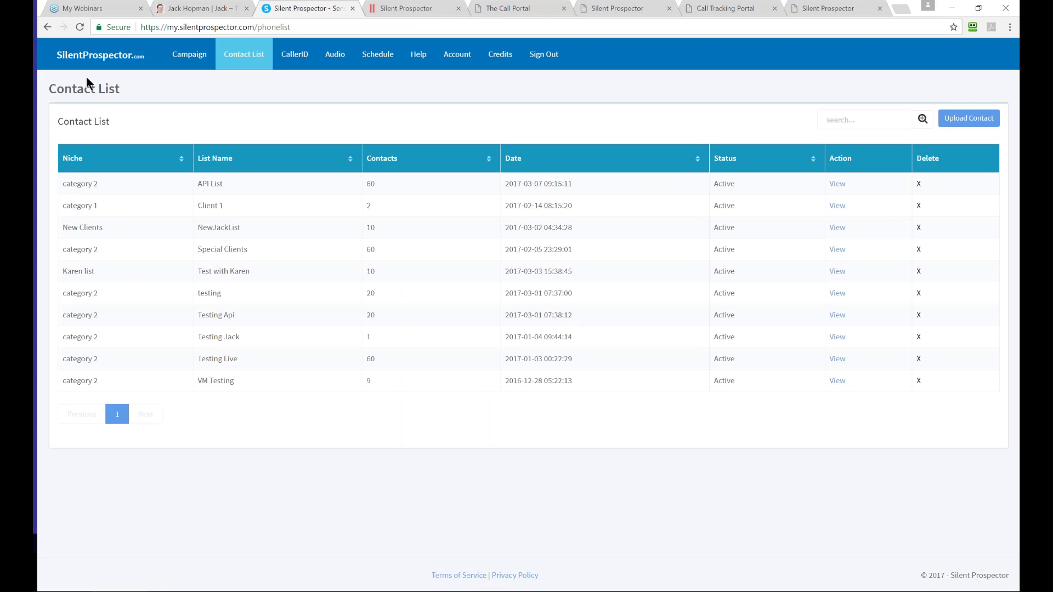
{"action": "left_click", "coordinate": [80, 27]}
{"action": "left_click", "coordinate": [396, 8]}
{"action": "left_click", "coordinate": [214, 344]}
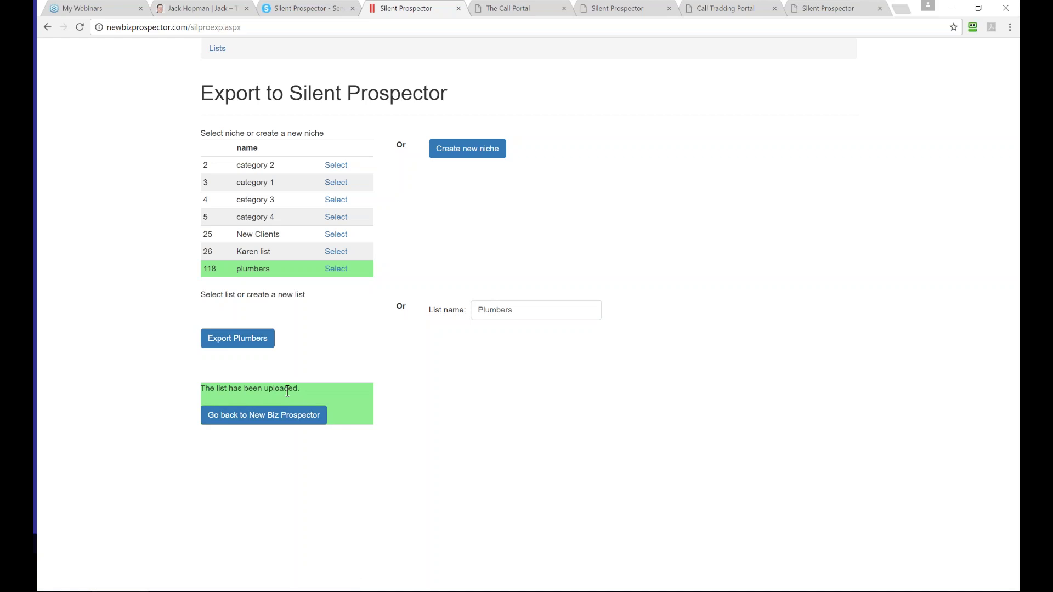
- Reload the Silent Prospector contact list and check the niche, list name and date of the exported Plumbers list
{"action": "left_click", "coordinate": [285, 9]}
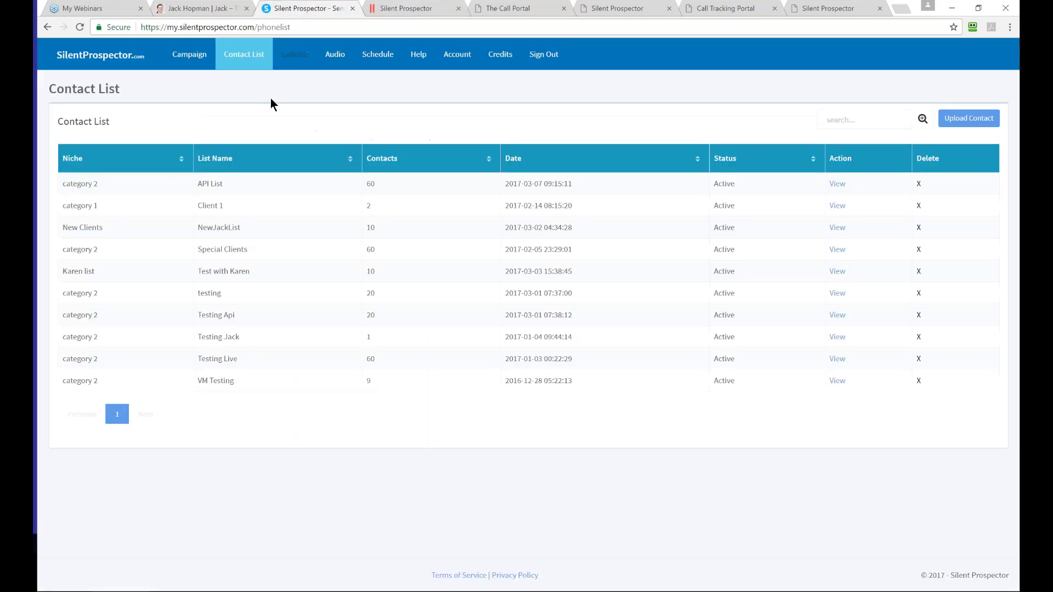
{"action": "left_click", "coordinate": [80, 26]}
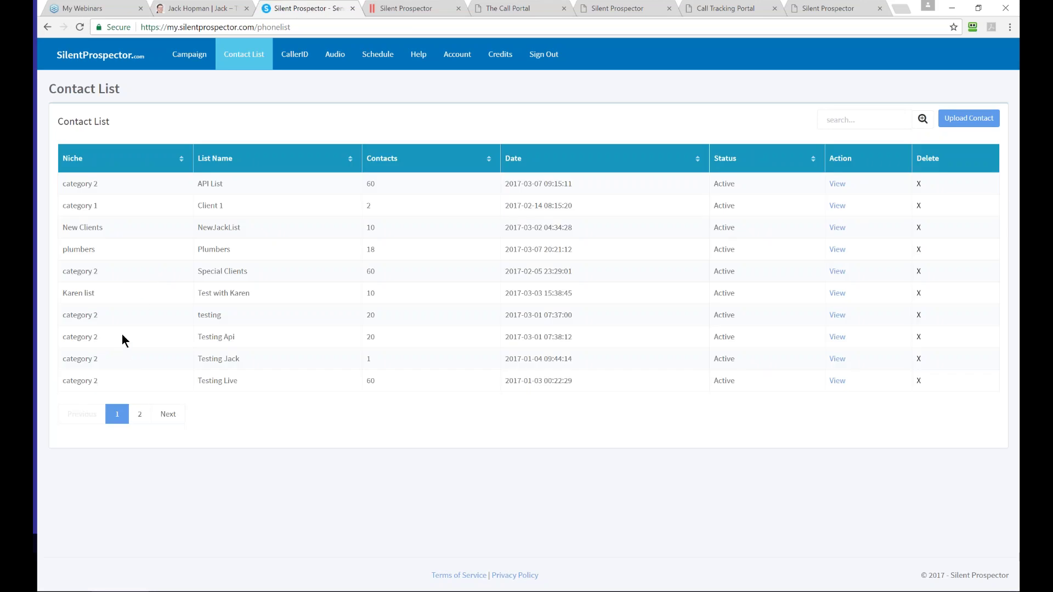
{"action": "left_click_drag", "start_coordinate": [96, 249], "coordinate": [62, 249]}
{"action": "left_click_drag", "start_coordinate": [231, 250], "coordinate": [191, 245]}
{"action": "left_click_drag", "start_coordinate": [505, 249], "coordinate": [573, 250]}
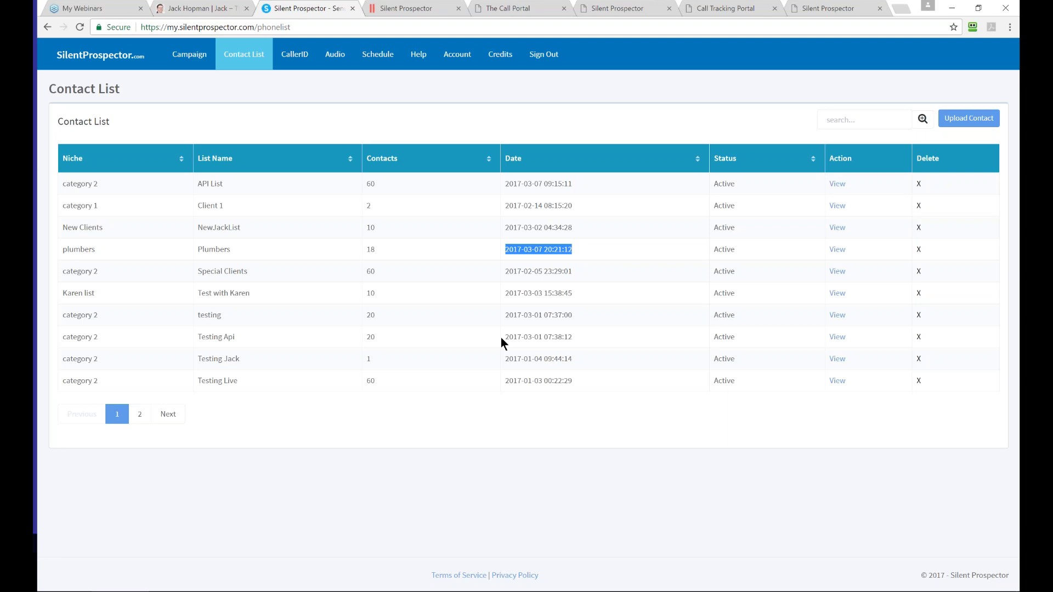
- Review the successful and failed lead figures in the Silent Prospector campaign overview
{"action": "left_click", "coordinate": [179, 57]}
{"action": "left_click_drag", "start_coordinate": [446, 119], "coordinate": [393, 121]}
{"action": "left_click_drag", "start_coordinate": [662, 119], "coordinate": [603, 122]}
{"action": "left_click_drag", "start_coordinate": [412, 101], "coordinate": [375, 98]}
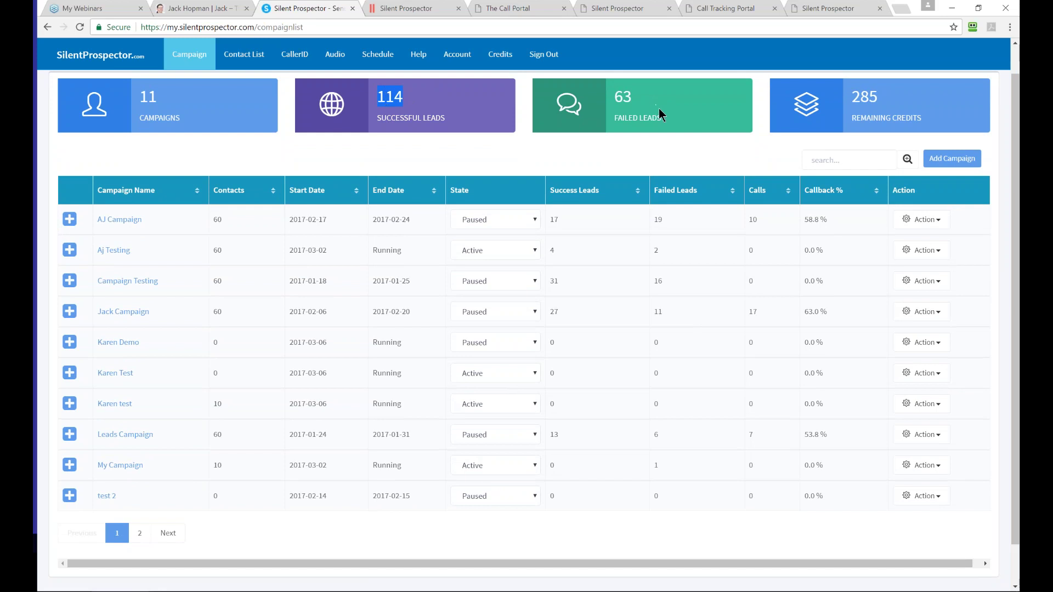
{"action": "left_click_drag", "start_coordinate": [634, 101], "coordinate": [604, 100]}
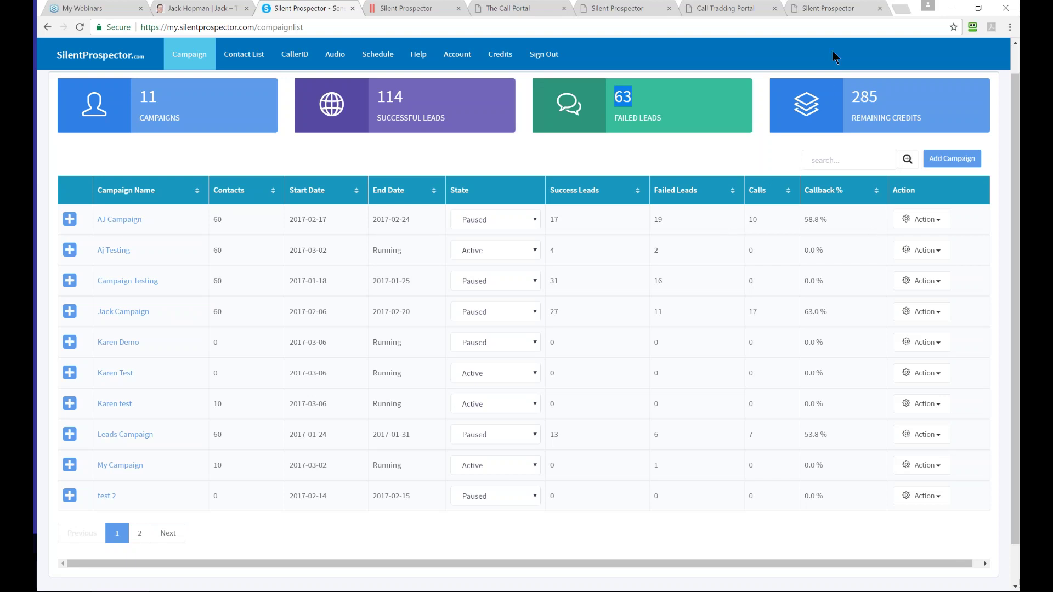
- Glance at the Silent Prospector website, and return from the export page to the lists in New Biz Prospector
{"action": "left_click", "coordinate": [821, 8]}
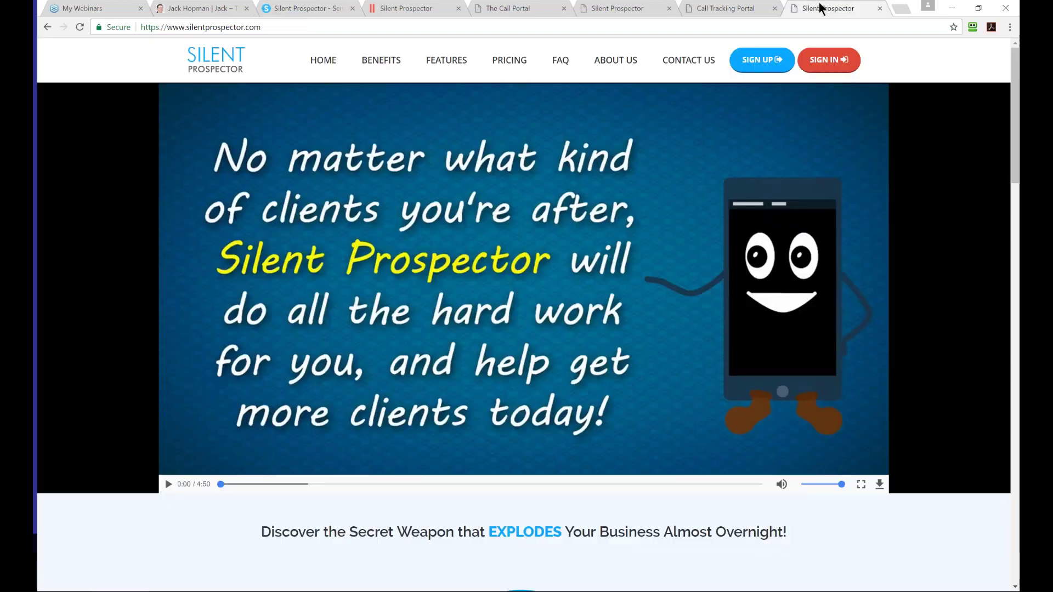
{"action": "left_click", "coordinate": [409, 8]}
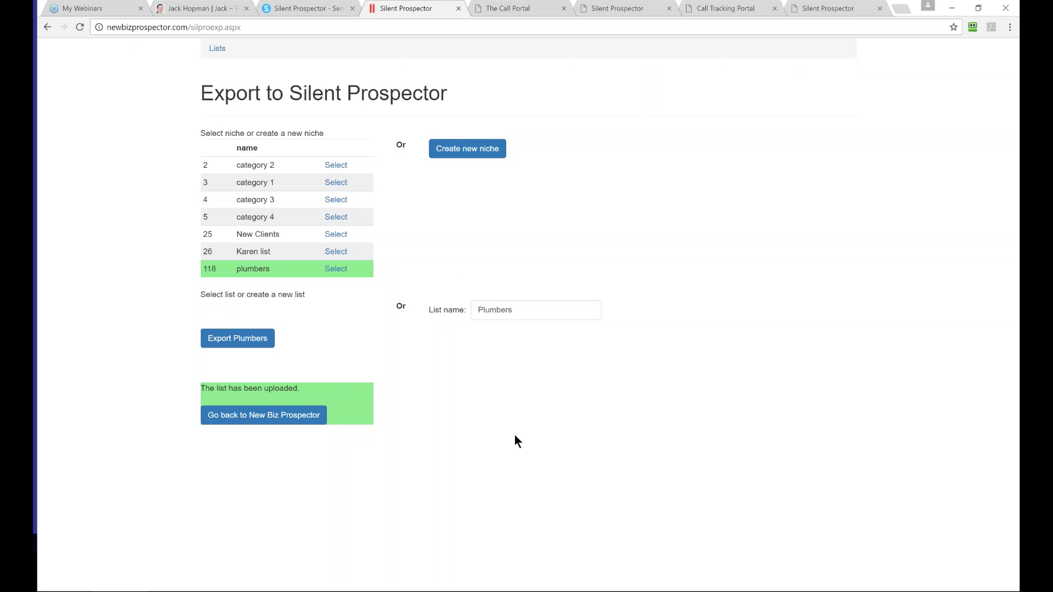
{"action": "left_click", "coordinate": [263, 415]}
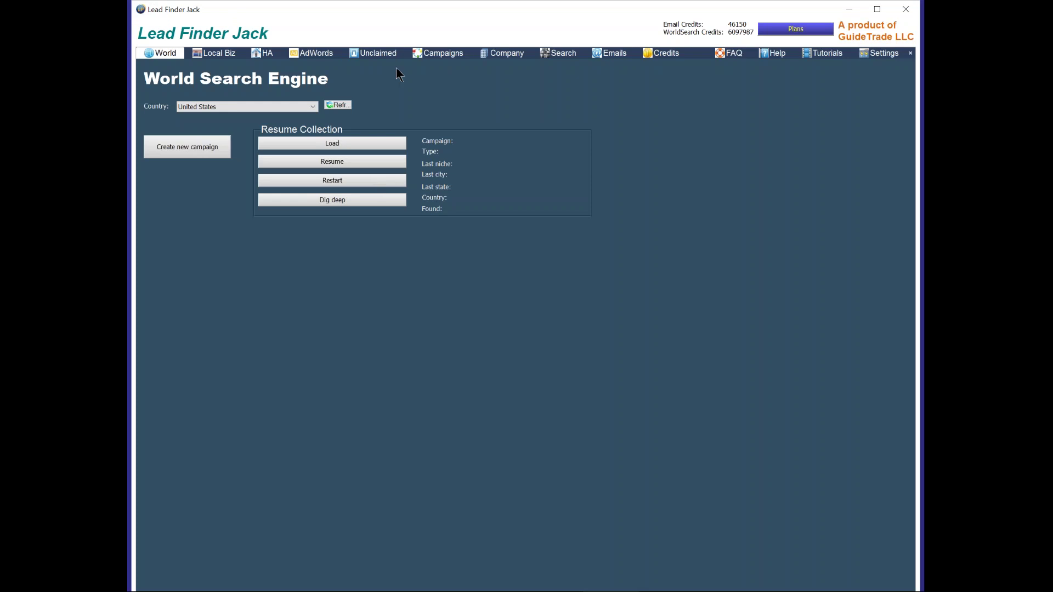
- In Lead Finder Jack, stop loading the plumber boca raton campaign and view its export options, closing them without exporting
{"action": "left_click", "coordinate": [434, 55]}
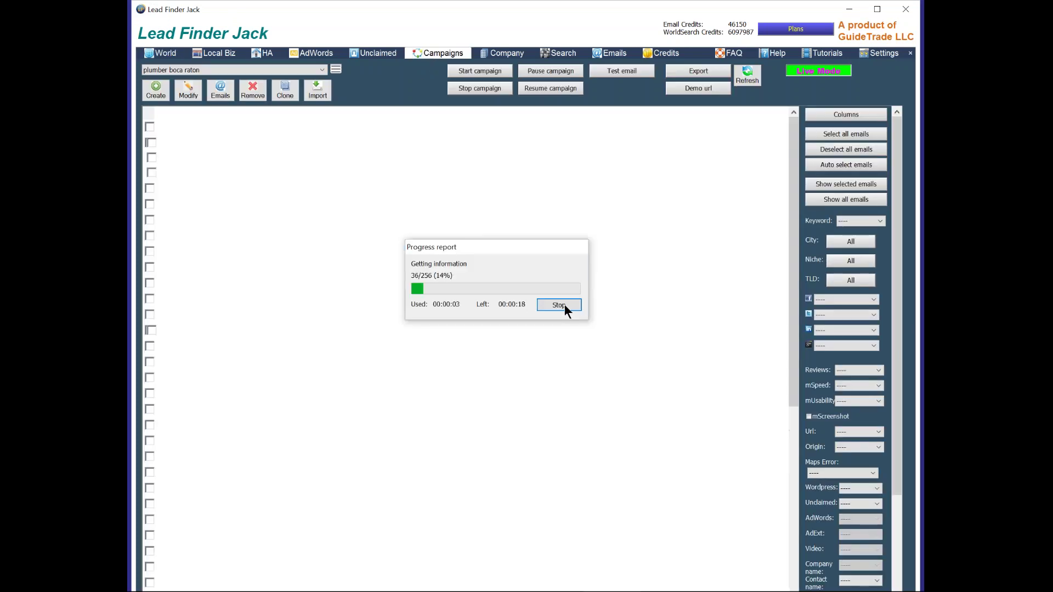
{"action": "left_click", "coordinate": [563, 304]}
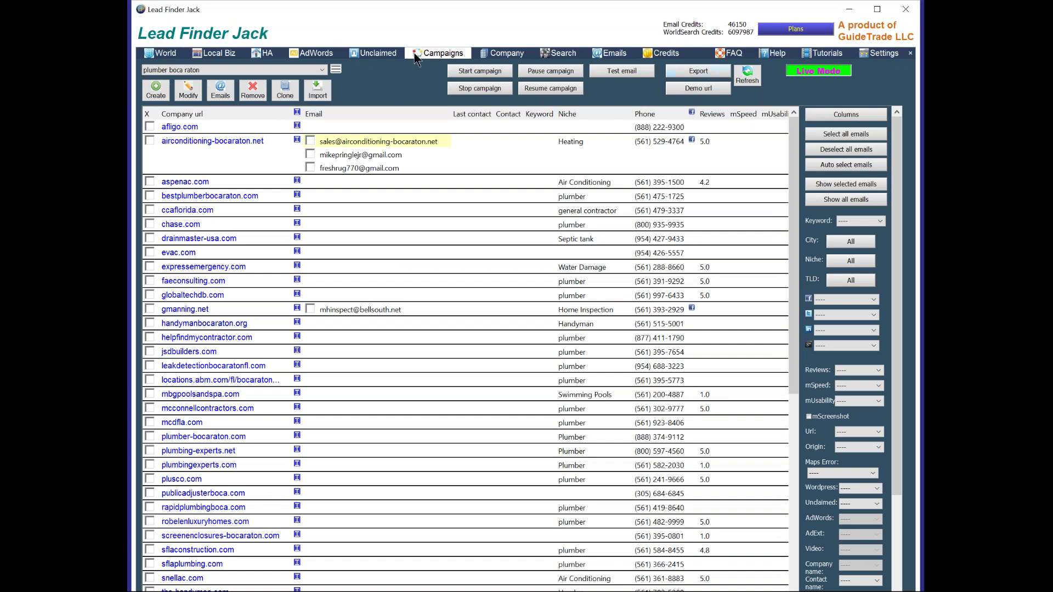
{"action": "left_click", "coordinate": [716, 76]}
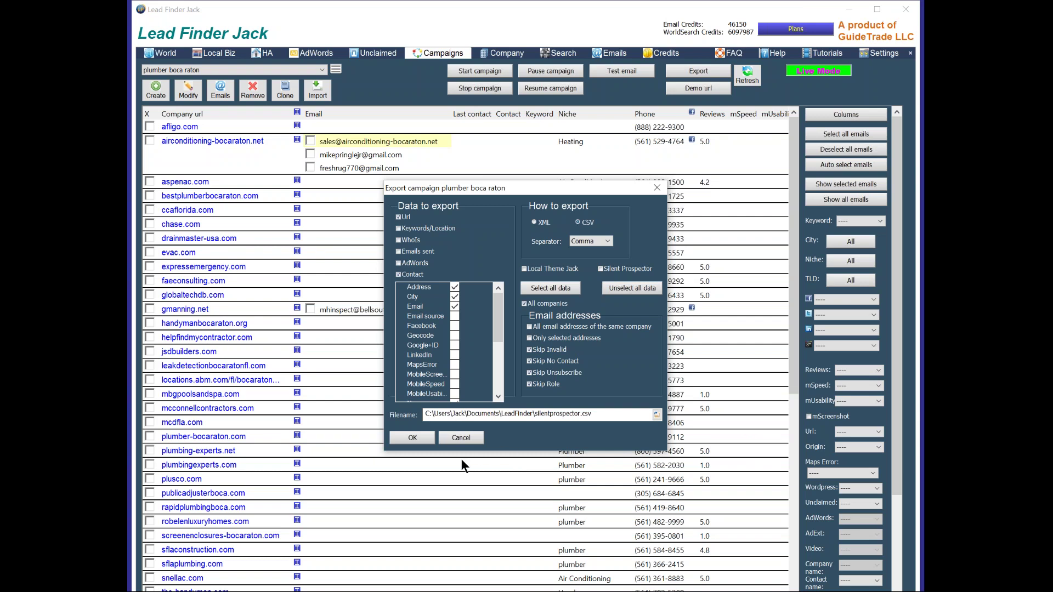
{"action": "left_click", "coordinate": [473, 442]}
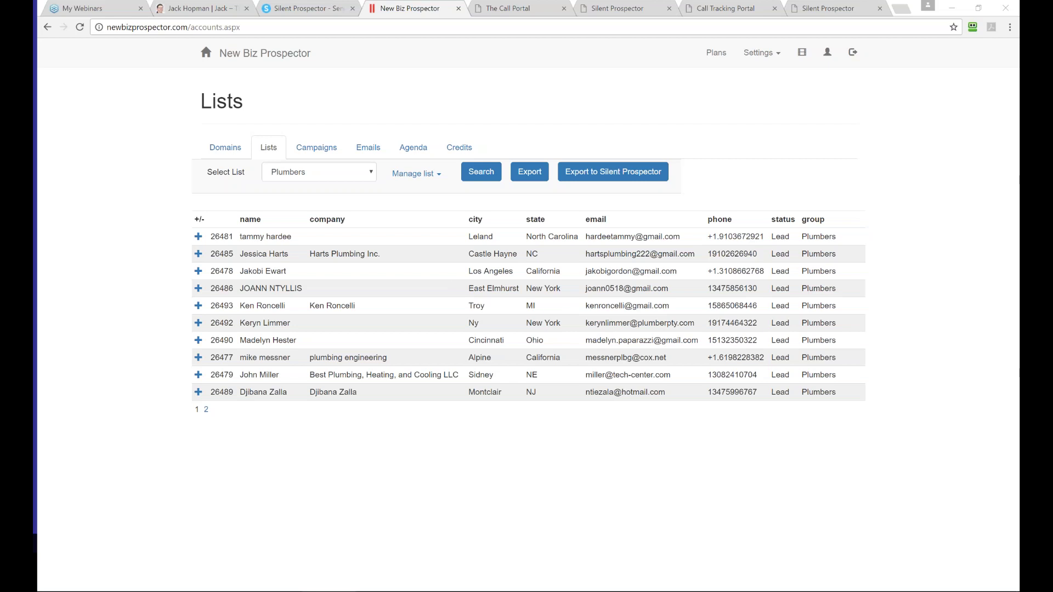
- Switch to Silent Prospector and open the caller ID list
{"action": "left_click", "coordinate": [324, 8]}
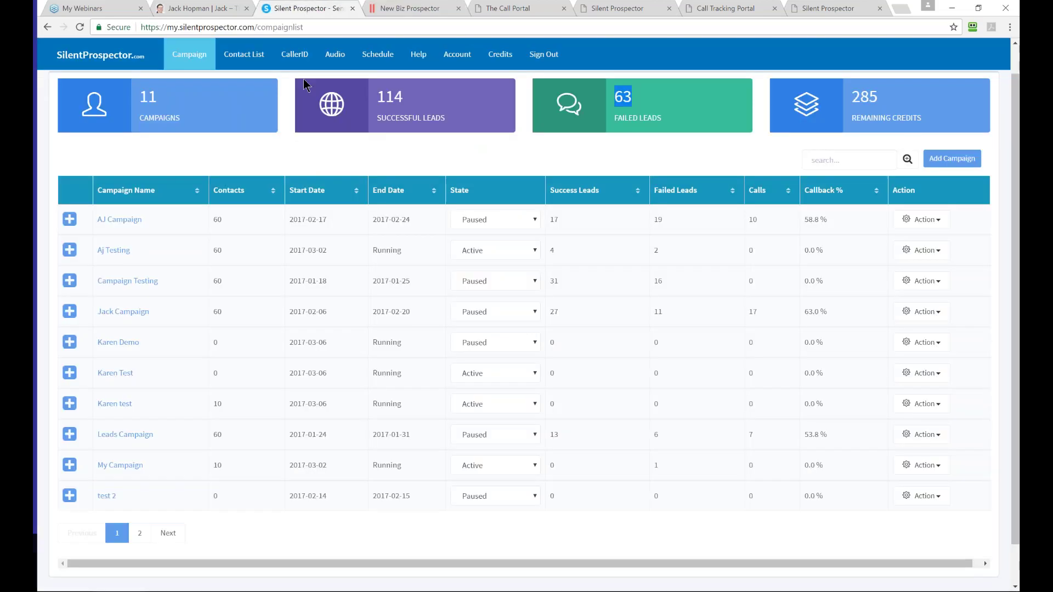
{"action": "left_click", "coordinate": [295, 54]}
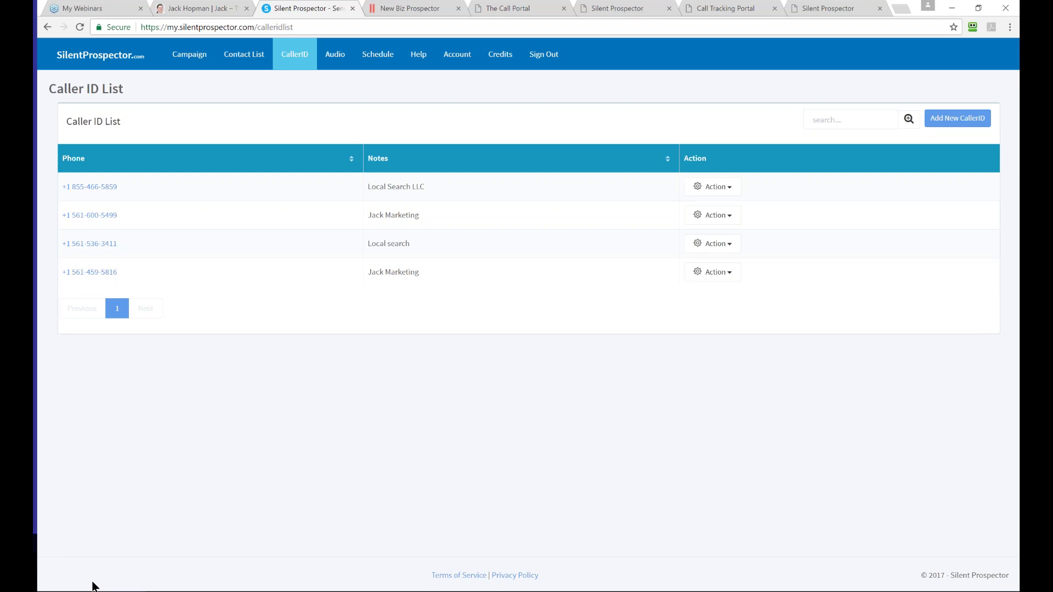
- View the new caller ID form without adding a number, and open the Connect With Call Portal sign-in form
{"action": "left_click", "coordinate": [928, 121]}
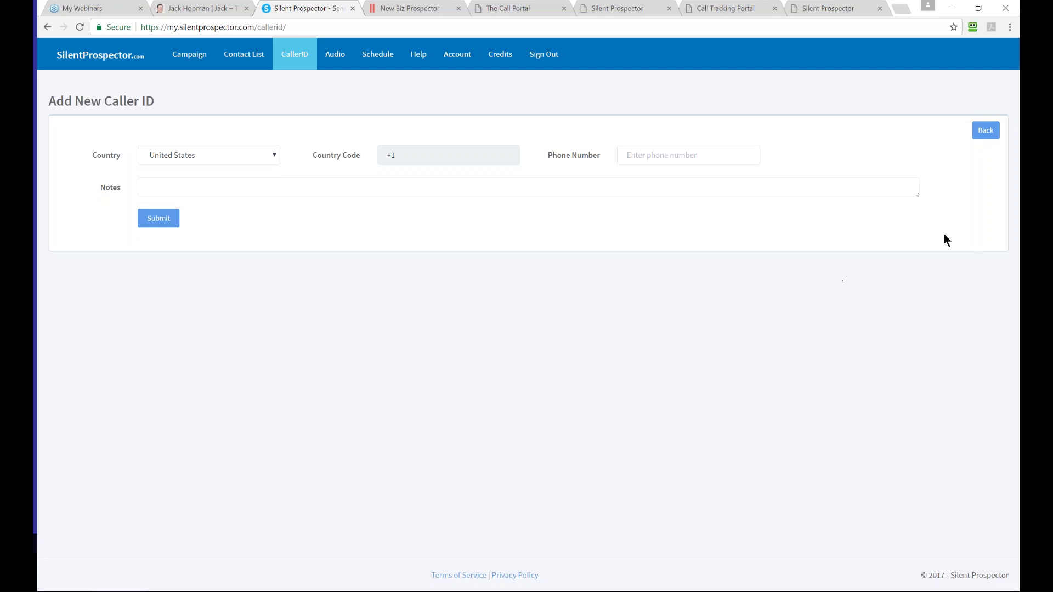
{"action": "left_click", "coordinate": [985, 130]}
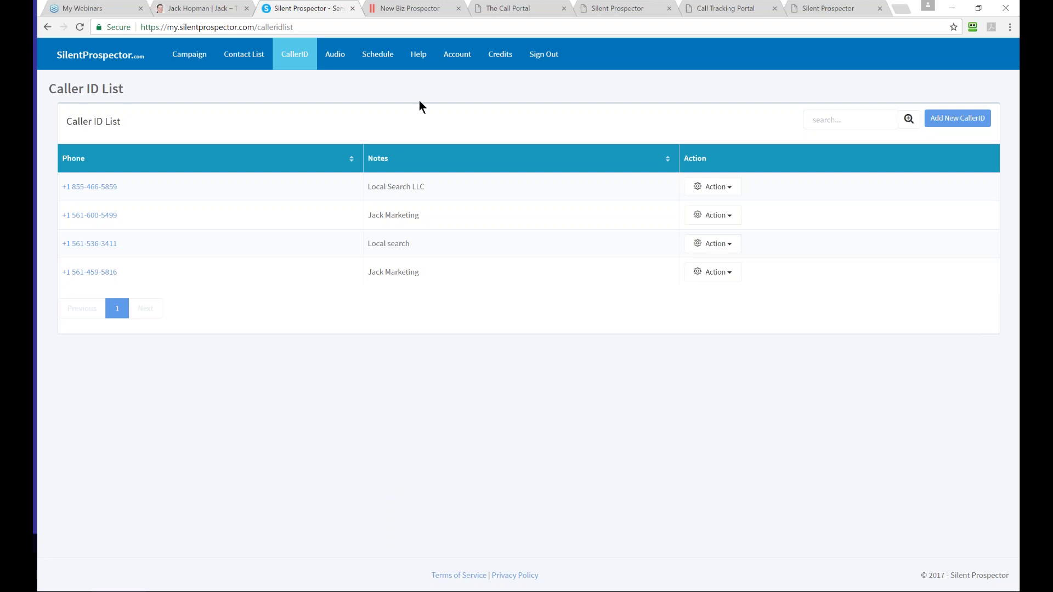
{"action": "mouse_move", "coordinate": [453, 61]}
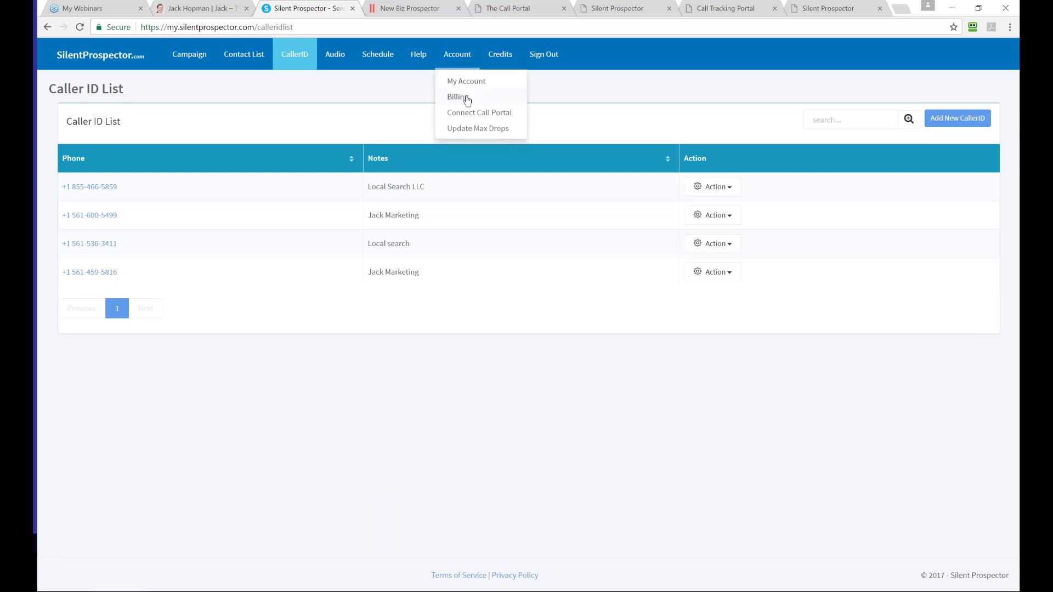
{"action": "left_click", "coordinate": [479, 115]}
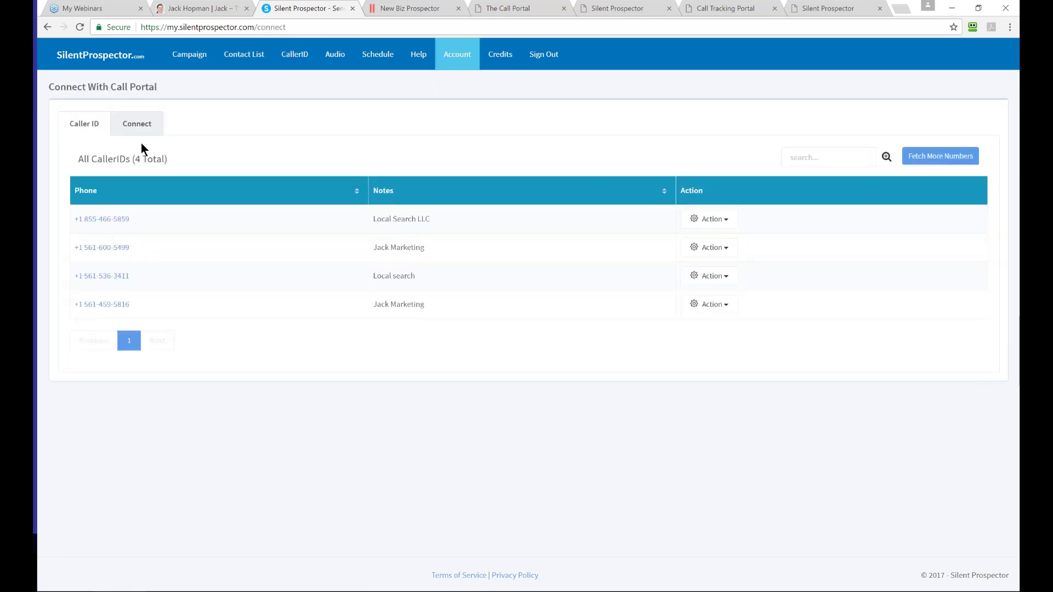
{"action": "left_click", "coordinate": [117, 131]}
{"action": "left_click", "coordinate": [237, 154]}
{"action": "left_click", "coordinate": [215, 181]}
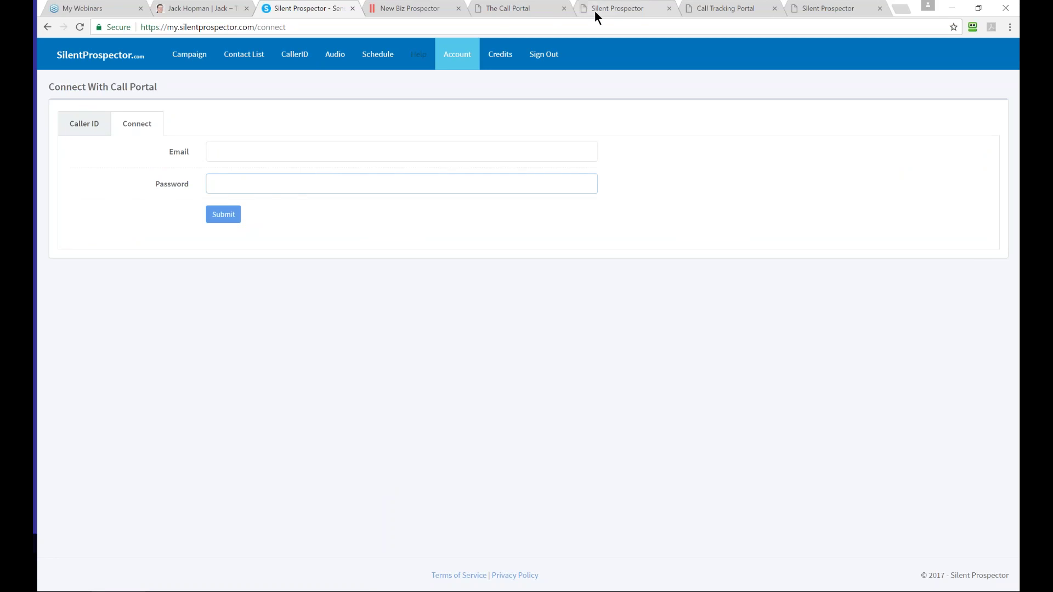
- Sign out of the Call Tracking Portal, and show The Call Portal website with its address highlighted
{"action": "left_click", "coordinate": [731, 11]}
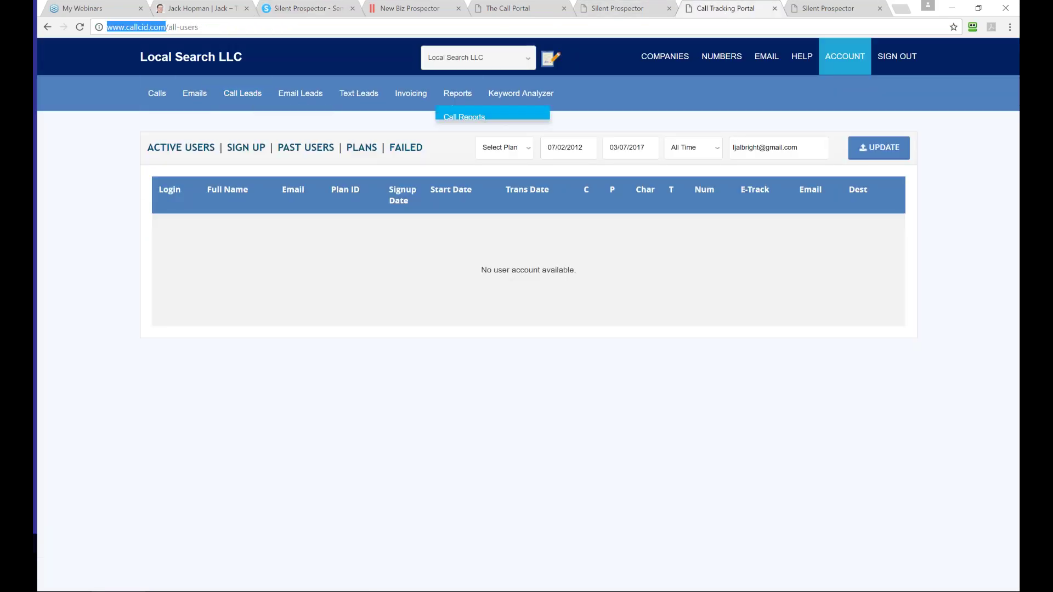
{"action": "left_click", "coordinate": [897, 56]}
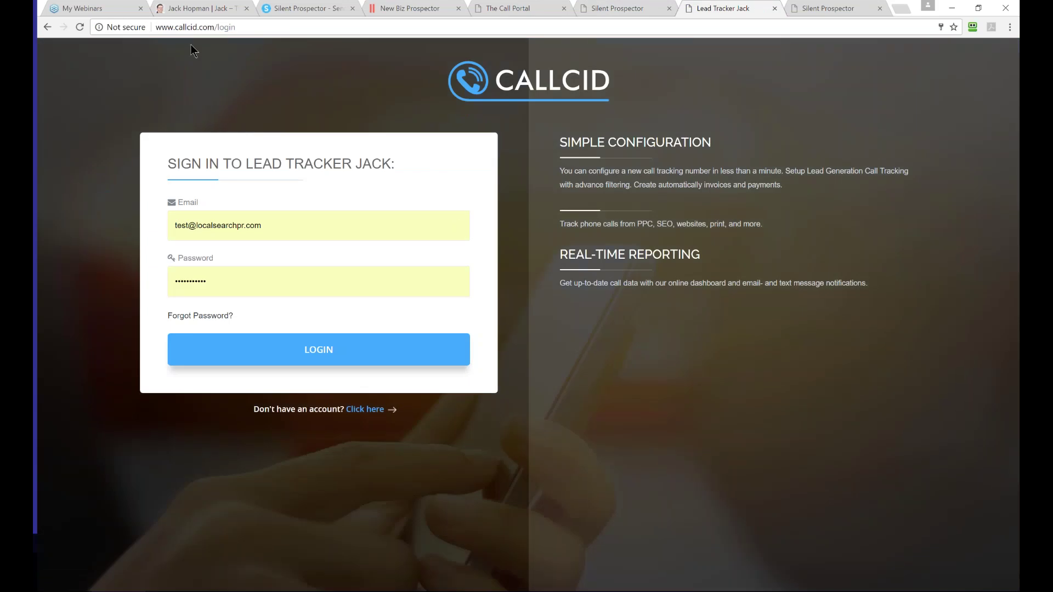
{"action": "left_click", "coordinate": [505, 9]}
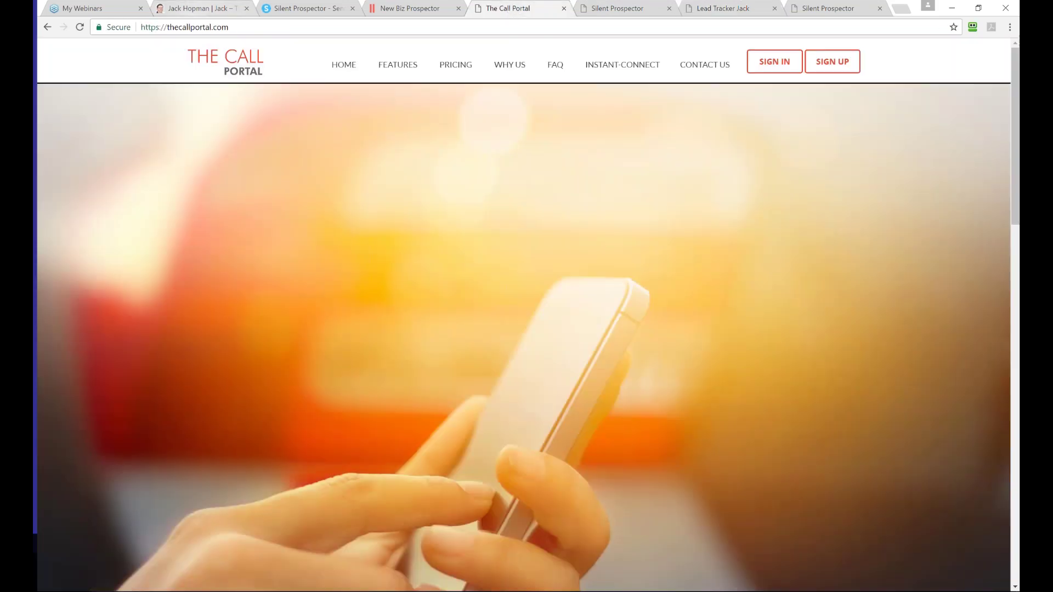
{"action": "key", "text": "ctrl+l"}
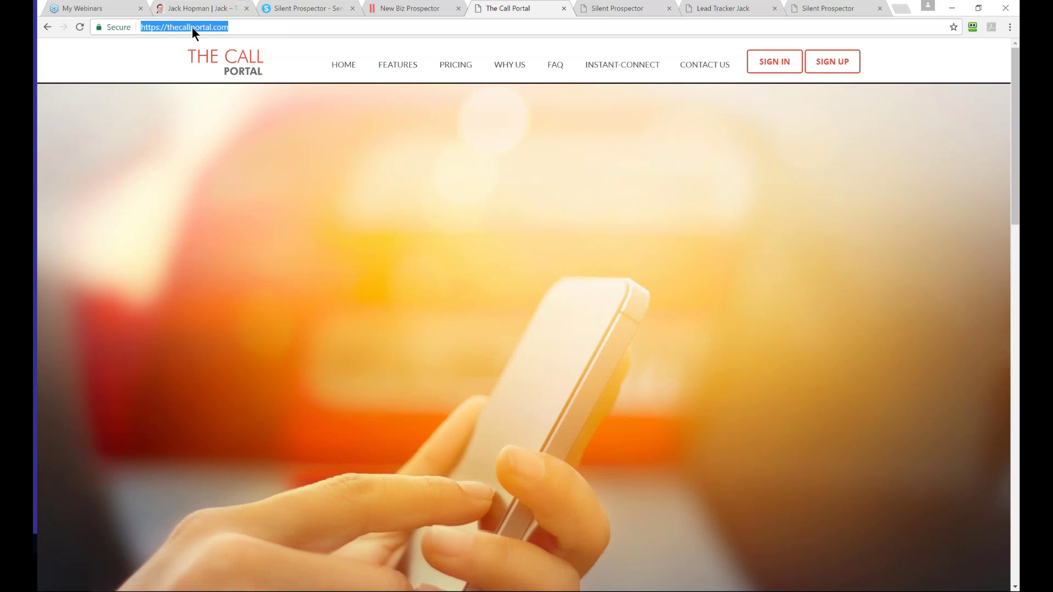
{"action": "key", "text": "alt+Tab"}
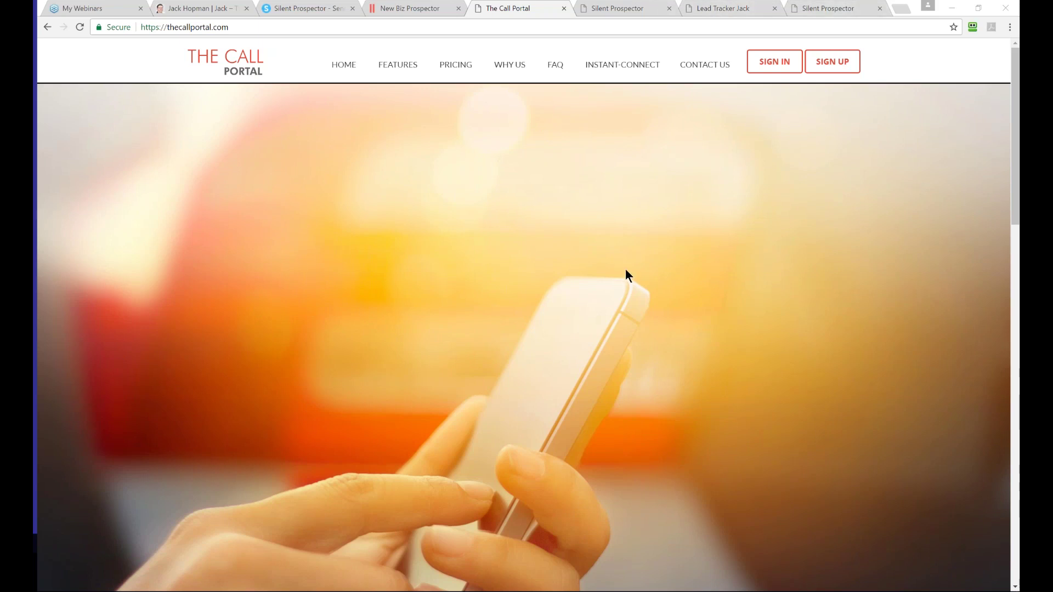
- Return to the Silent Prospector campaign list, and examine the AJ Campaign's daily lead report before collapsing it
{"action": "left_click", "coordinate": [395, 8]}
{"action": "left_click", "coordinate": [332, 7]}
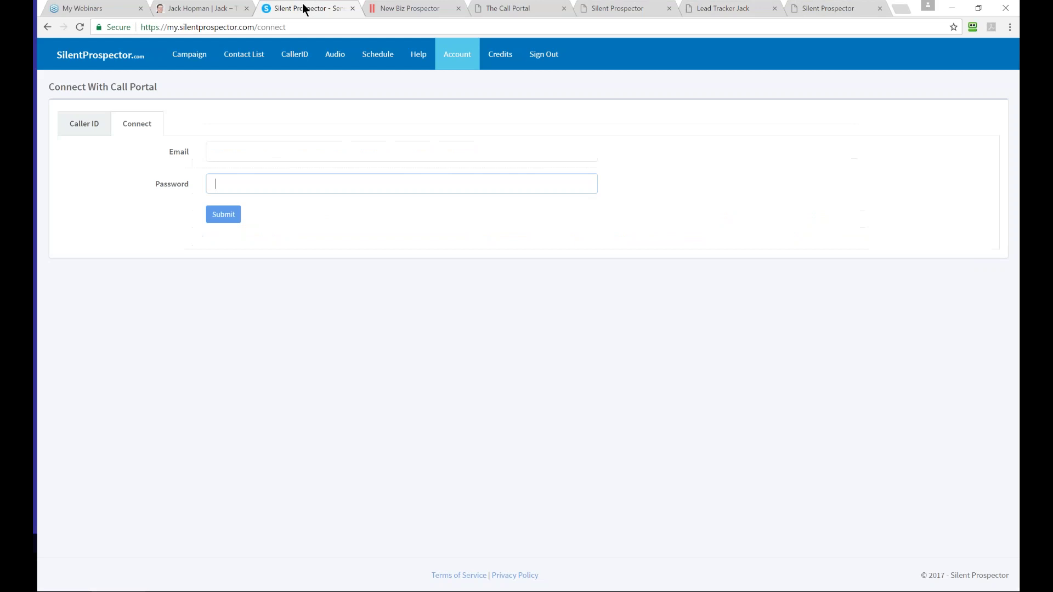
{"action": "left_click", "coordinate": [199, 59]}
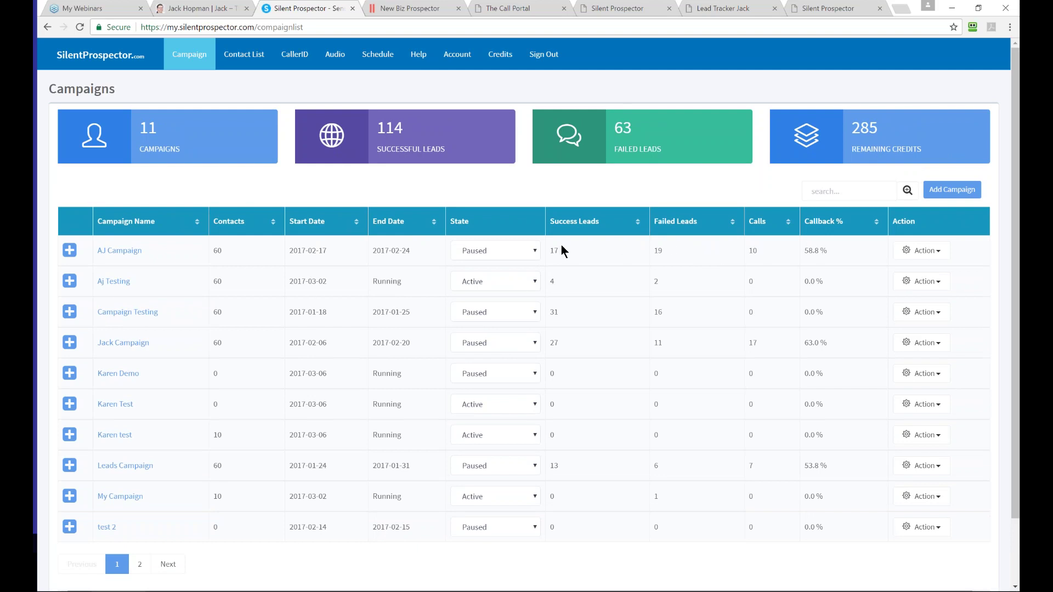
{"action": "left_click_drag", "start_coordinate": [562, 250], "coordinate": [548, 246]}
{"action": "left_click", "coordinate": [69, 250]}
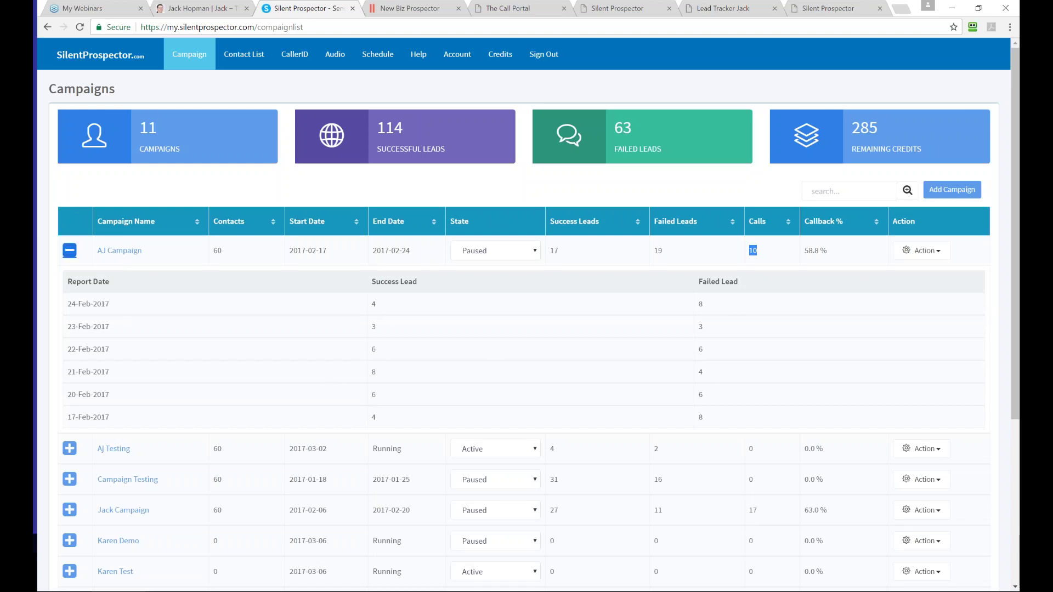
{"action": "left_click", "coordinate": [69, 251]}
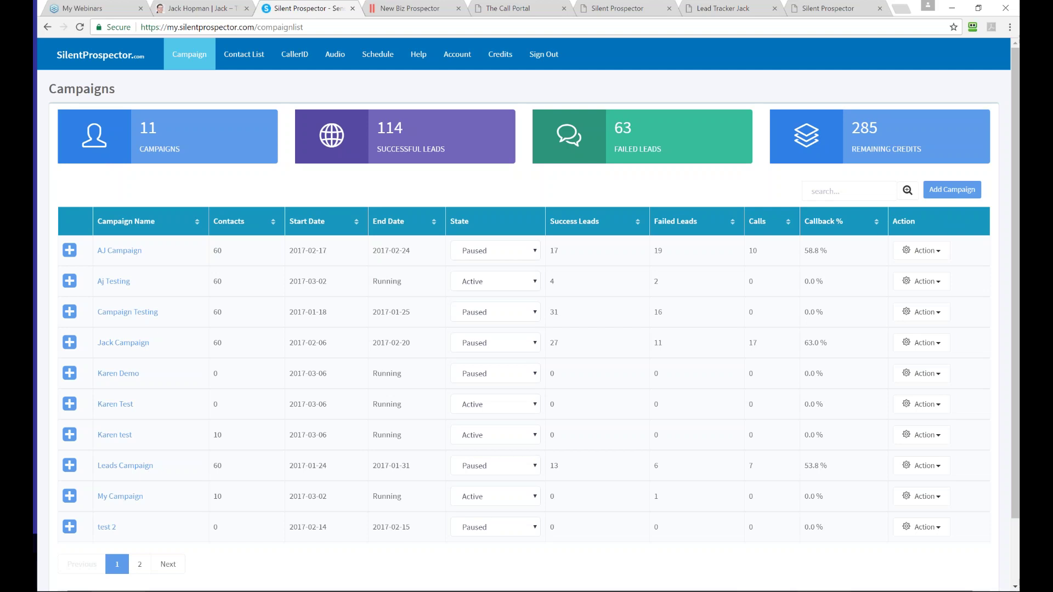
- Switch to PowerPoint and highlight Contact List, Caller ID and Voice Message Audio in turn on the Campaign slide
{"action": "key", "text": "alt+Tab"}
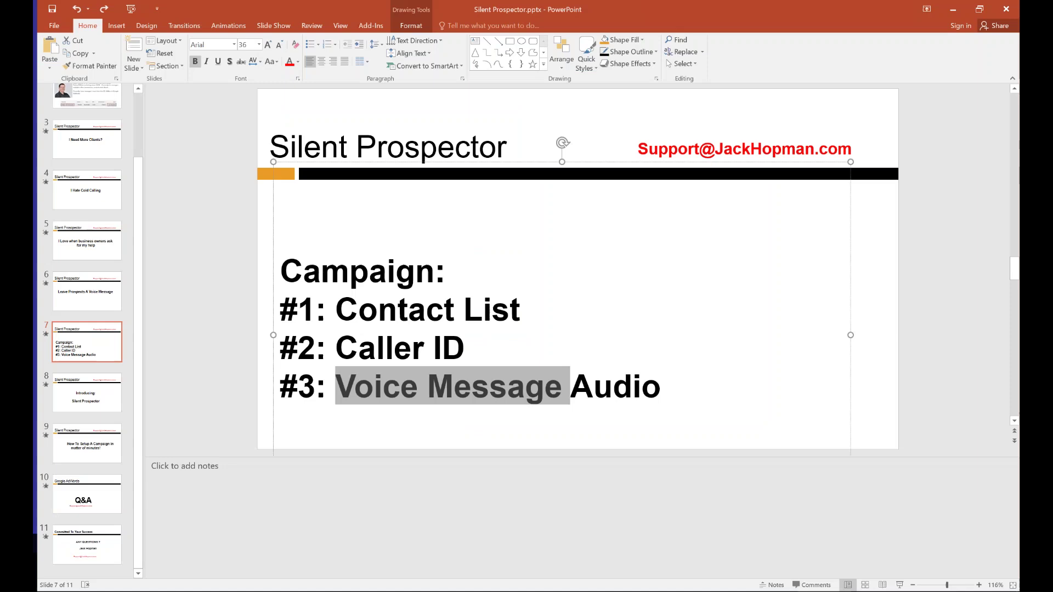
{"action": "left_click_drag", "start_coordinate": [336, 307], "coordinate": [529, 313]}
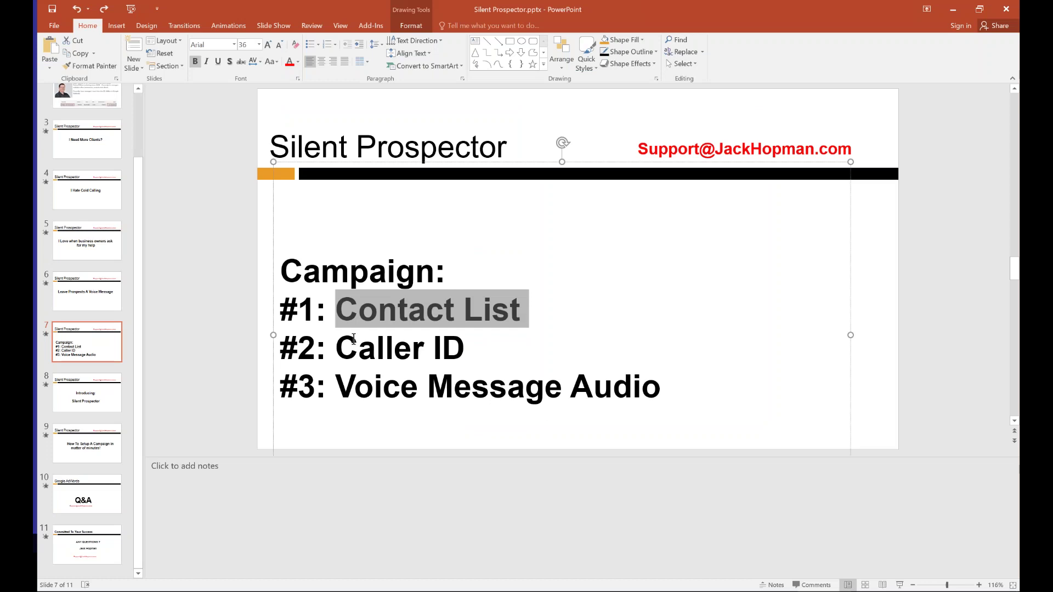
{"action": "left_click_drag", "start_coordinate": [338, 349], "coordinate": [473, 349]}
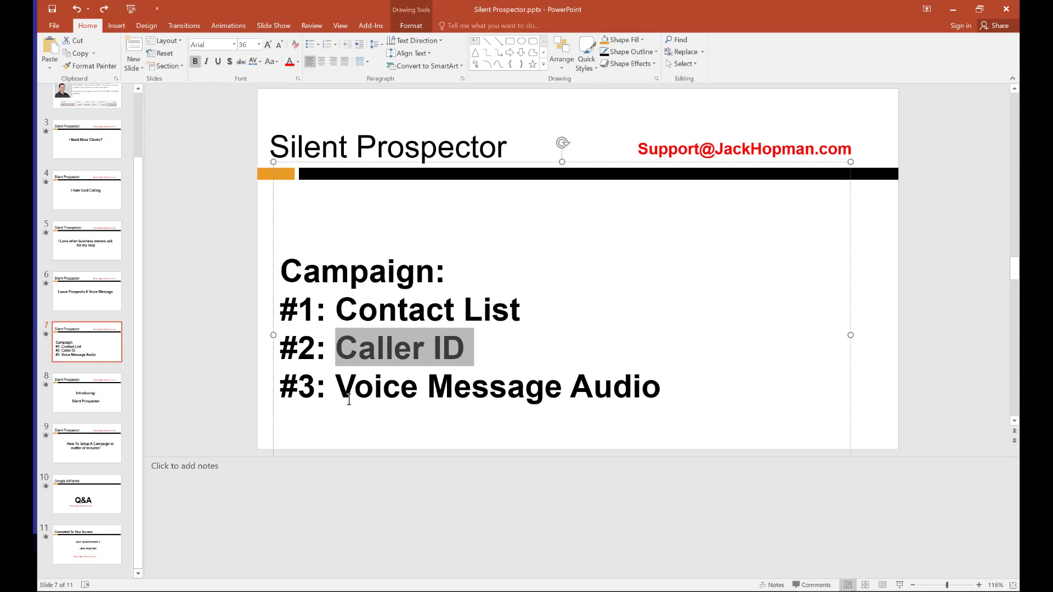
{"action": "left_click_drag", "start_coordinate": [336, 383], "coordinate": [600, 465]}
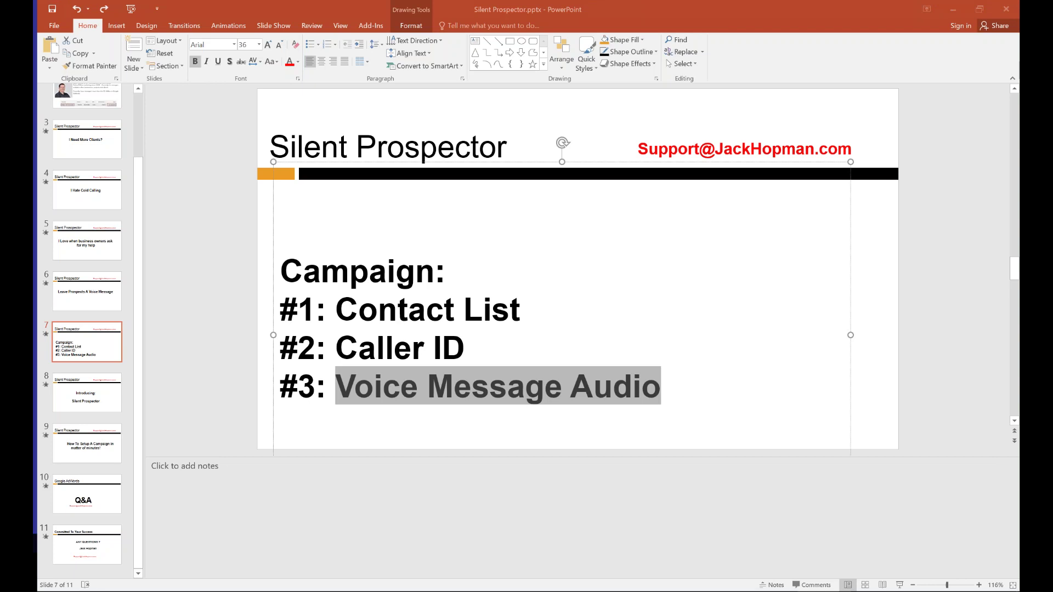
- Switch back to Silent Prospector, and open the voice message scripts text file from the FAQ to read through it
{"action": "key", "text": "alt+Tab"}
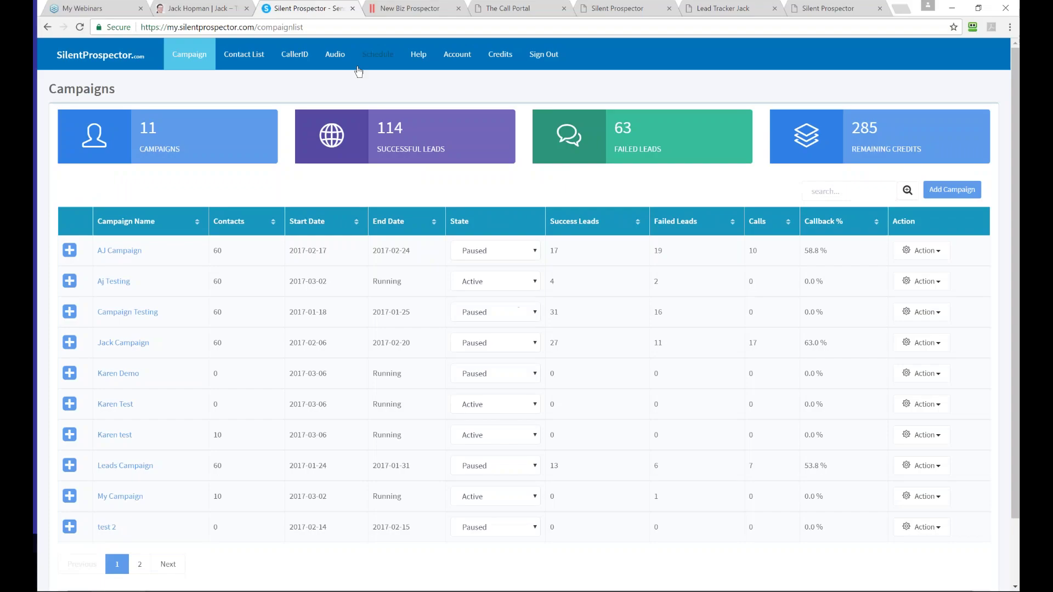
{"action": "left_click", "coordinate": [426, 66]}
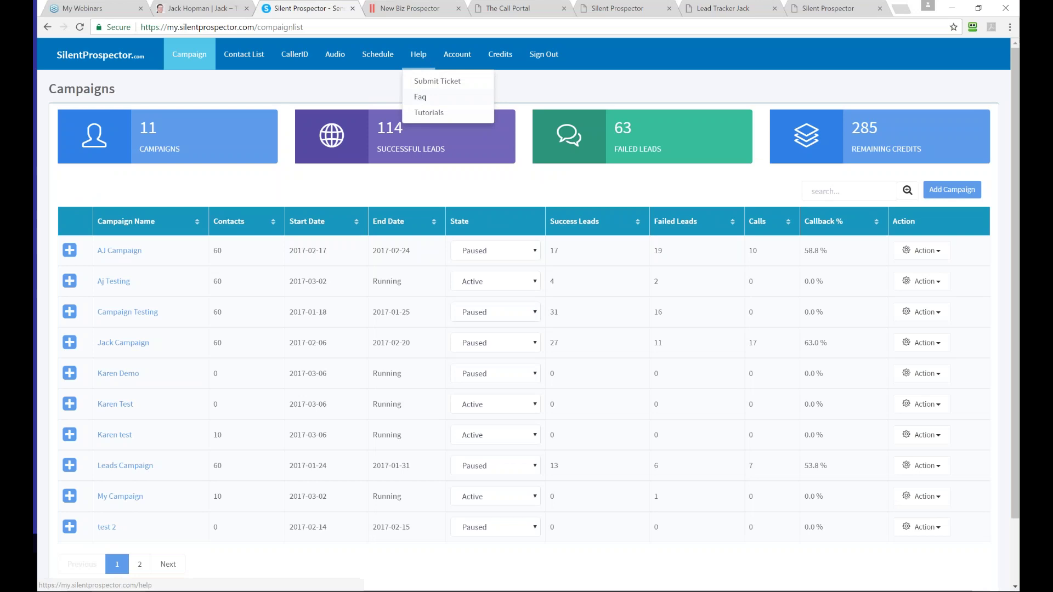
{"action": "left_click", "coordinate": [416, 100]}
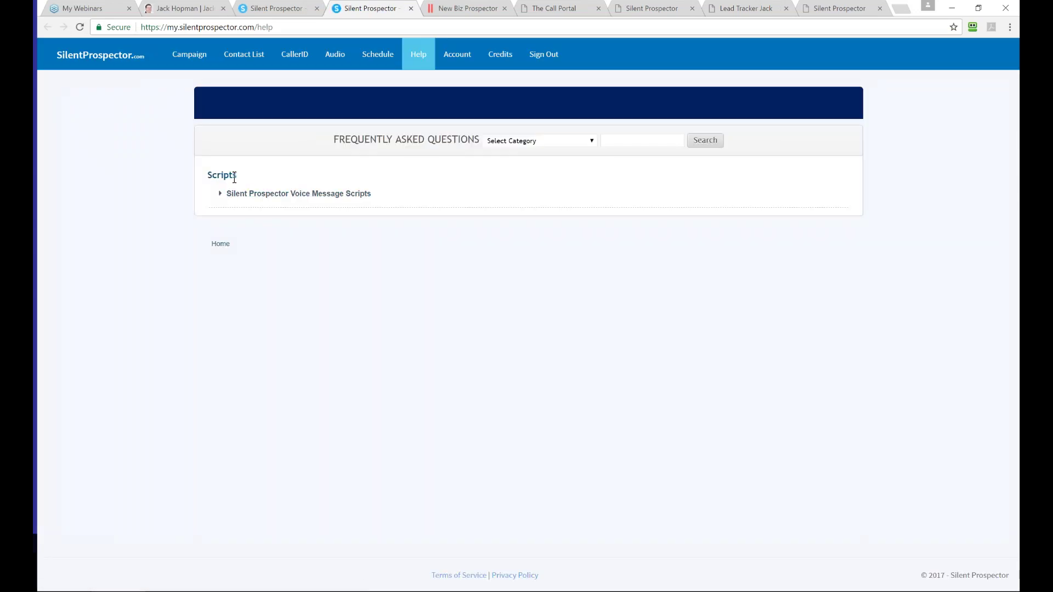
{"action": "left_click", "coordinate": [274, 194]}
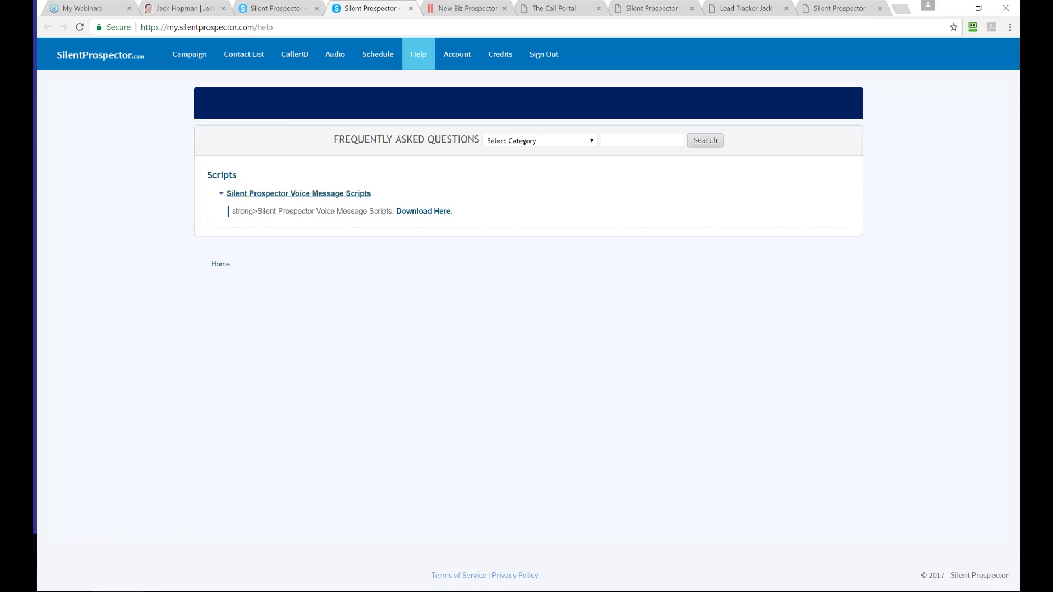
{"action": "left_click", "coordinate": [415, 212]}
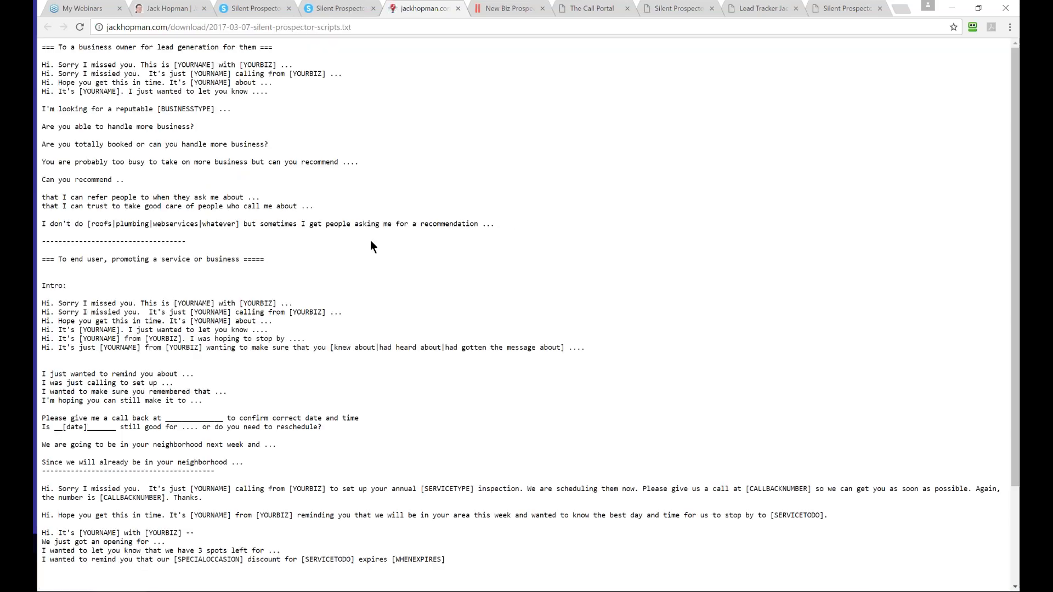
{"action": "scroll", "coordinate": [395, 318], "scroll_direction": "down", "scroll_amount": 2}
{"action": "scroll", "coordinate": [395, 317], "scroll_direction": "up", "scroll_amount": 2}
- Return from the scripts to Silent Prospector, and view the Add RVM Campaign form without creating a campaign
{"action": "left_click", "coordinate": [342, 10]}
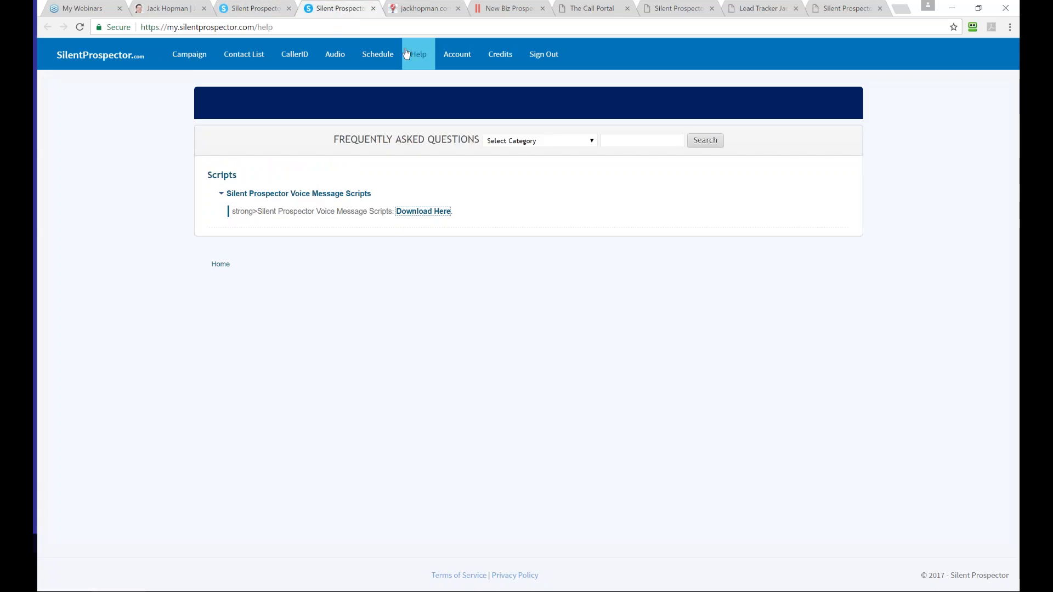
{"action": "left_click", "coordinate": [414, 64]}
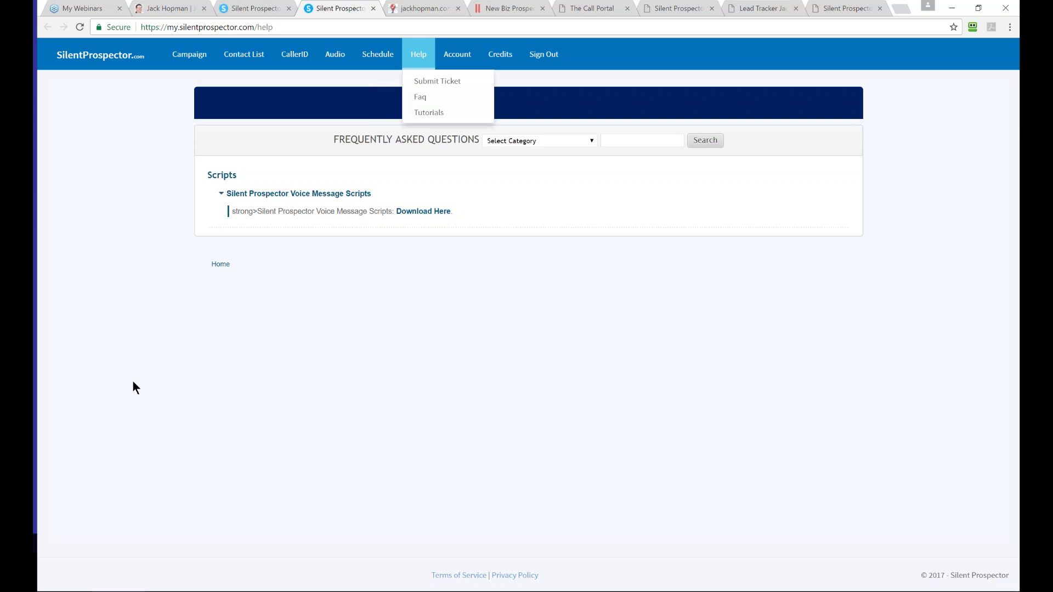
{"action": "left_click", "coordinate": [189, 54]}
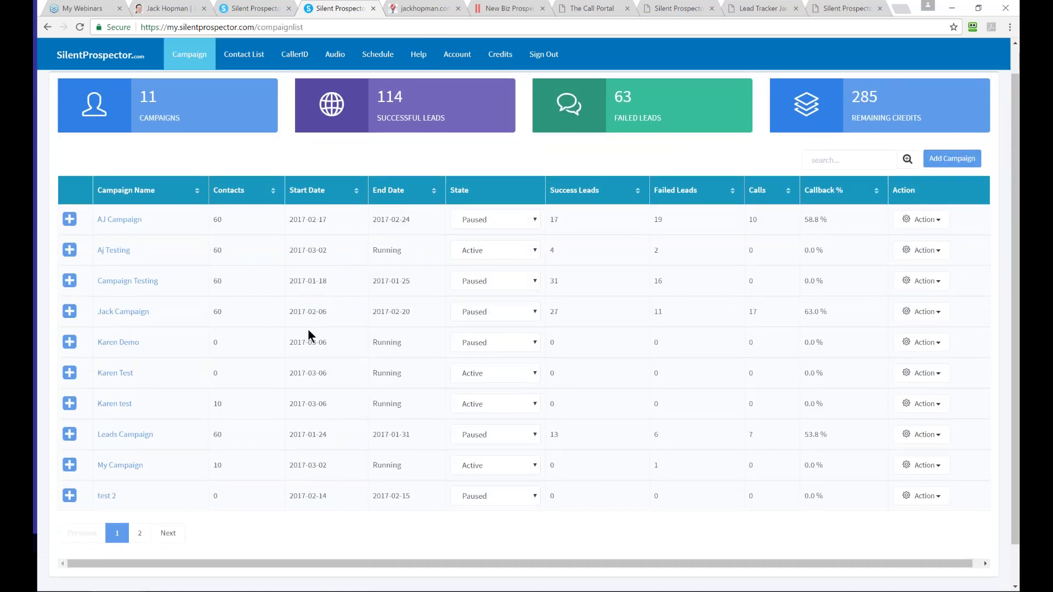
{"action": "left_click", "coordinate": [952, 158]}
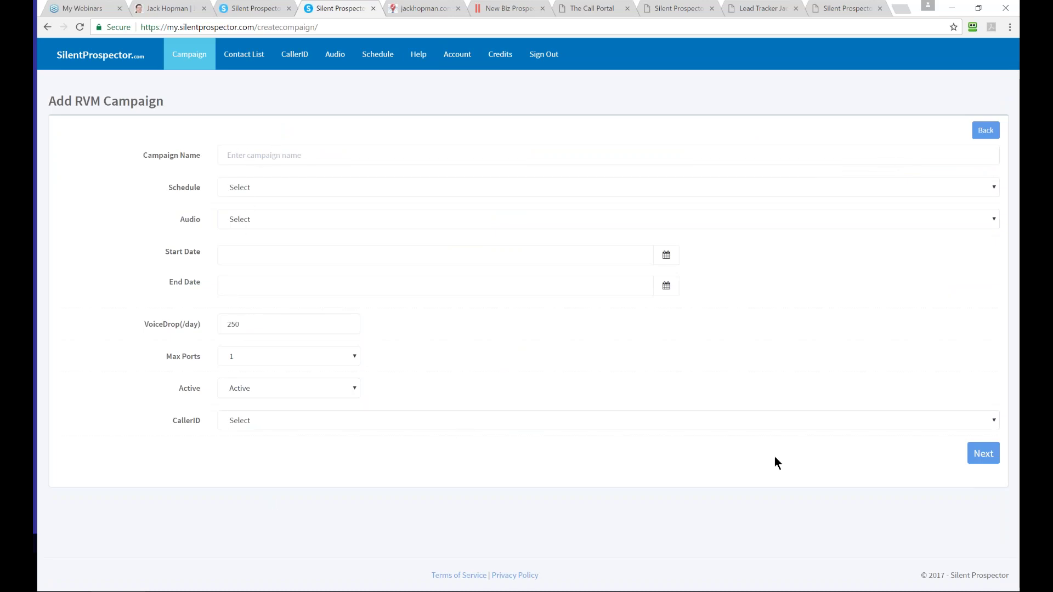
{"action": "left_click", "coordinate": [189, 54]}
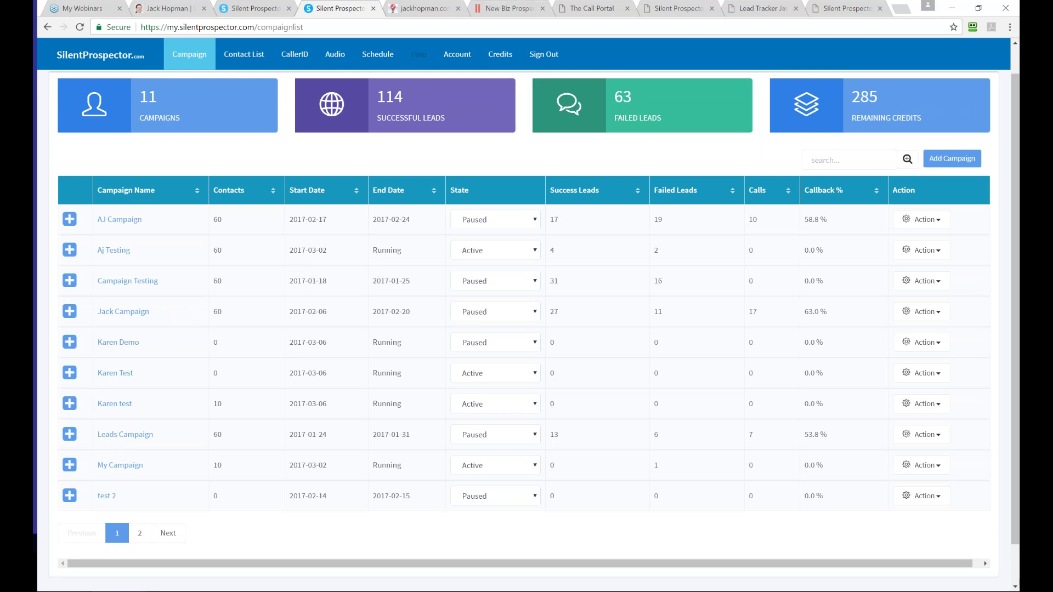
- Show the Silent Prospector website's address, and review its pricing page down to the 30-day trial offer
{"action": "left_click", "coordinate": [658, 8]}
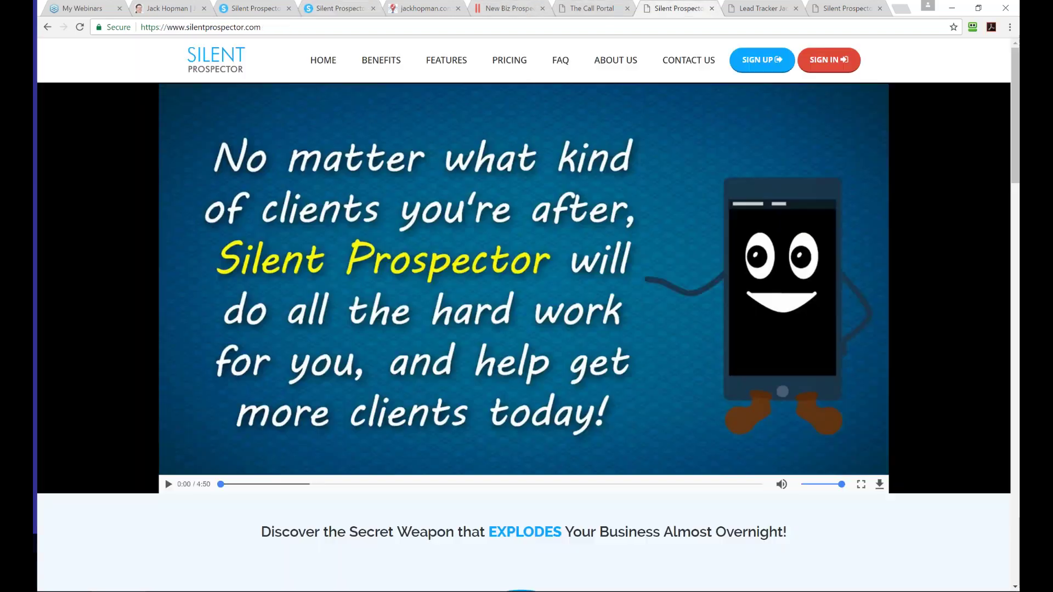
{"action": "left_click_drag", "start_coordinate": [281, 27], "coordinate": [140, 27]}
{"action": "left_click", "coordinate": [505, 65]}
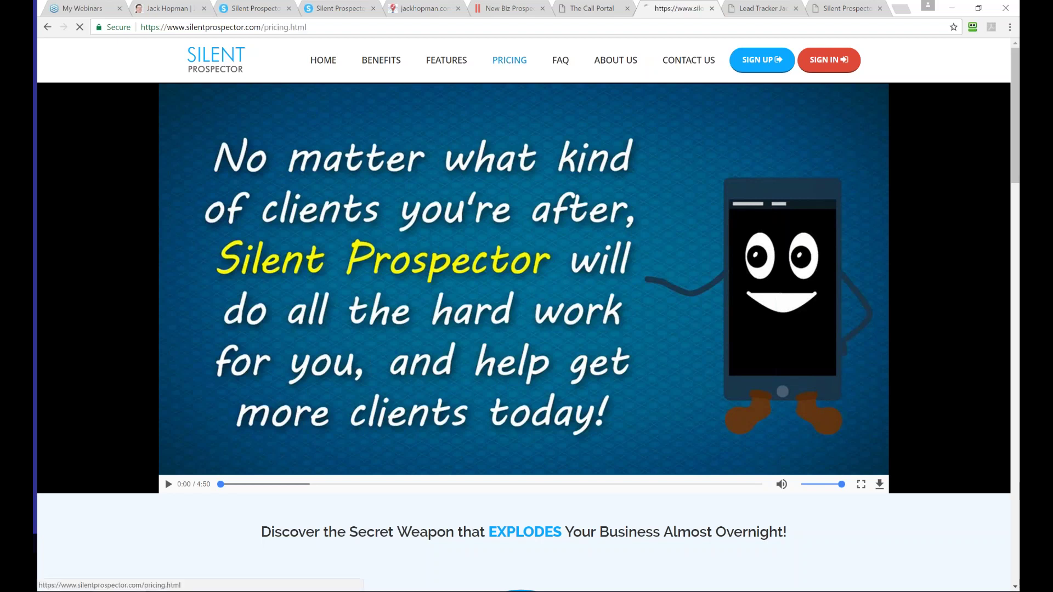
{"action": "scroll", "coordinate": [525, 258], "scroll_direction": "down", "scroll_amount": 10}
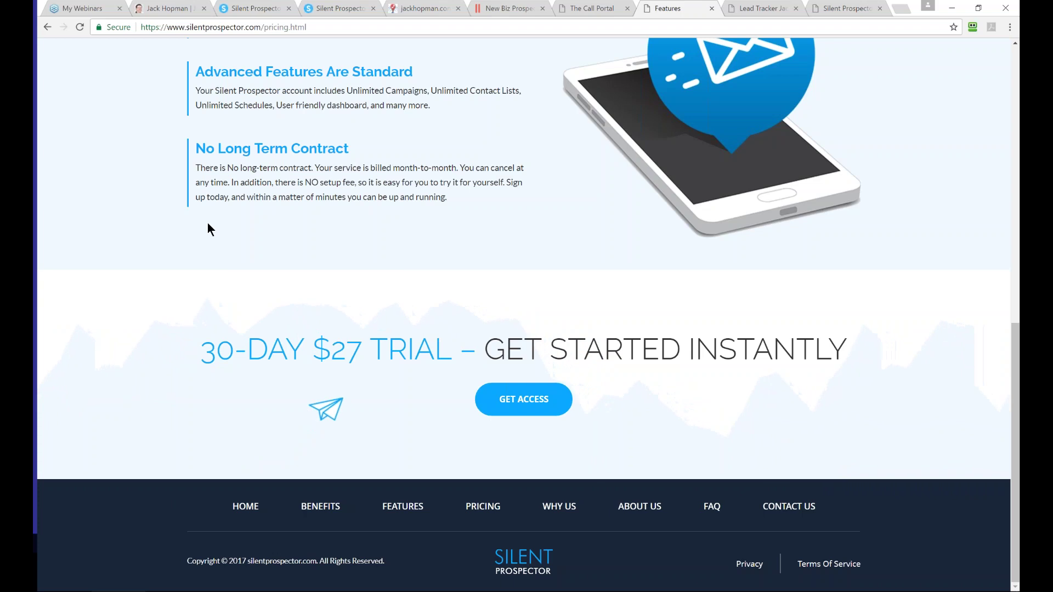
- Return to the Silent Prospector dashboard, and open the CSV upload page from the contact list
{"action": "left_click", "coordinate": [331, 9]}
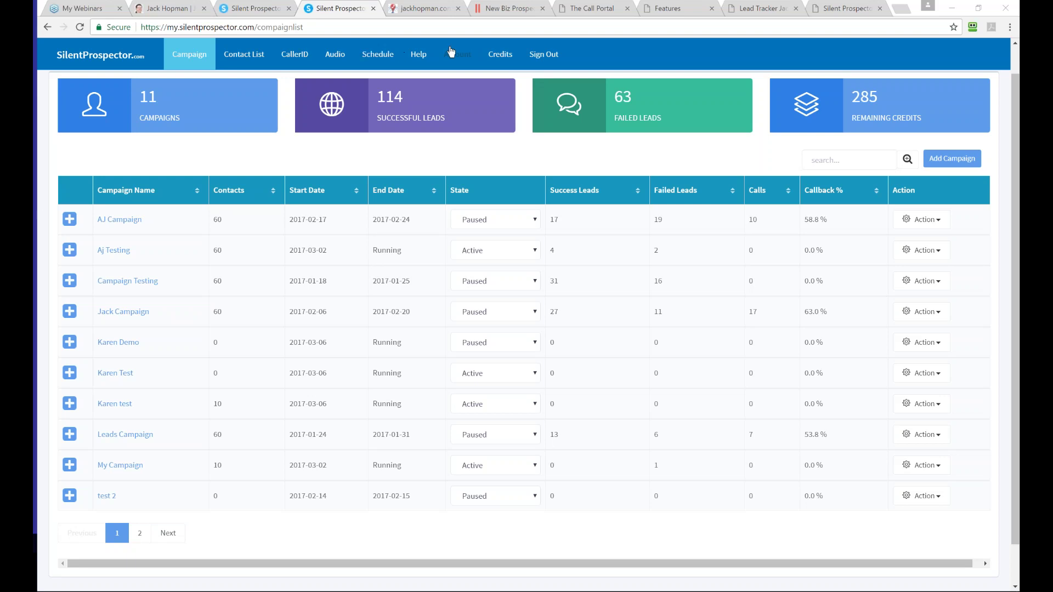
{"action": "mouse_move", "coordinate": [236, 59]}
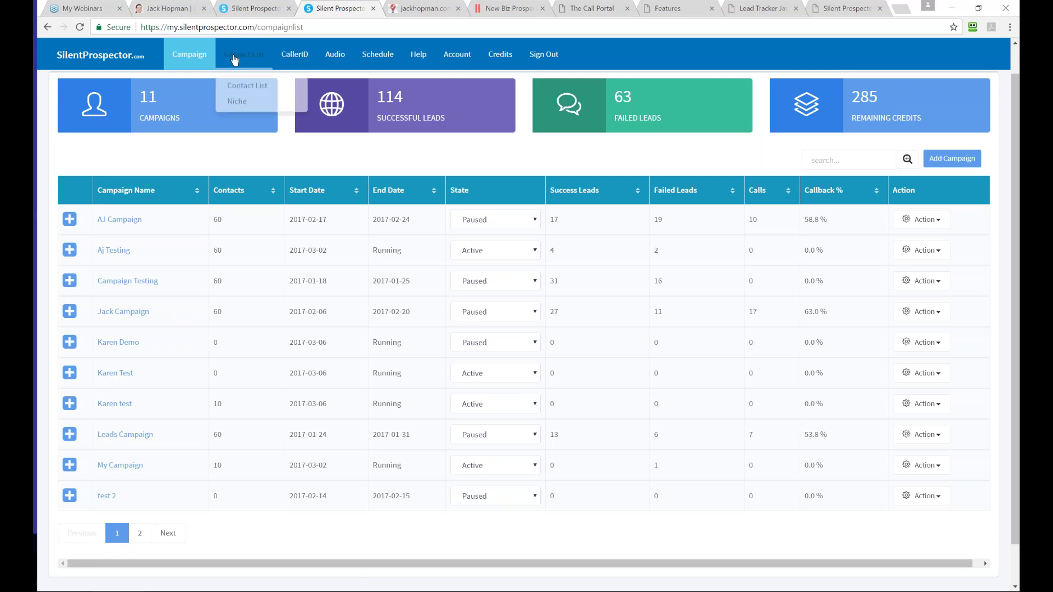
{"action": "left_click", "coordinate": [234, 82]}
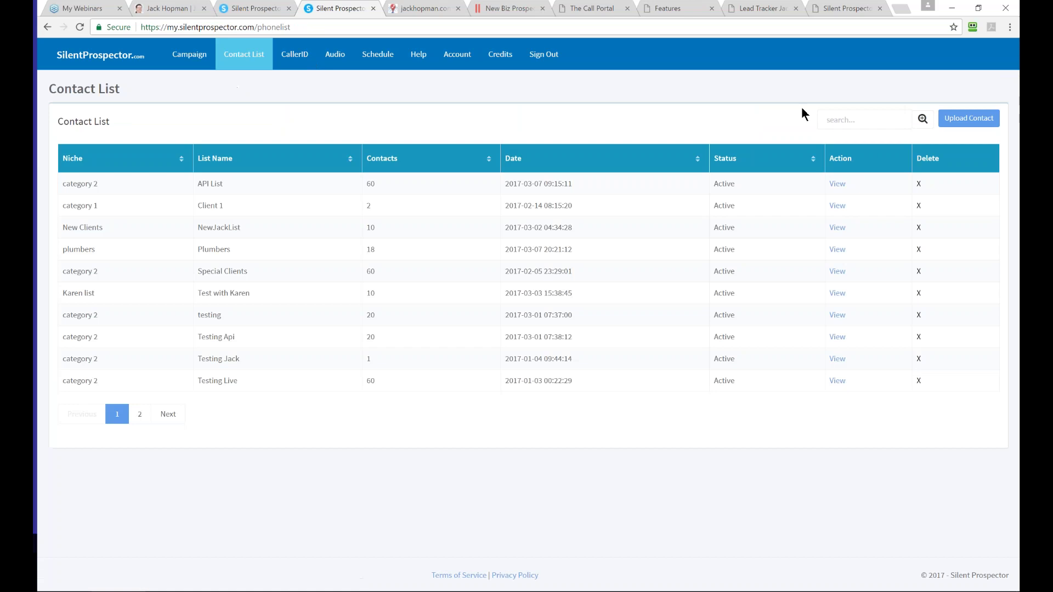
{"action": "left_click", "coordinate": [956, 120]}
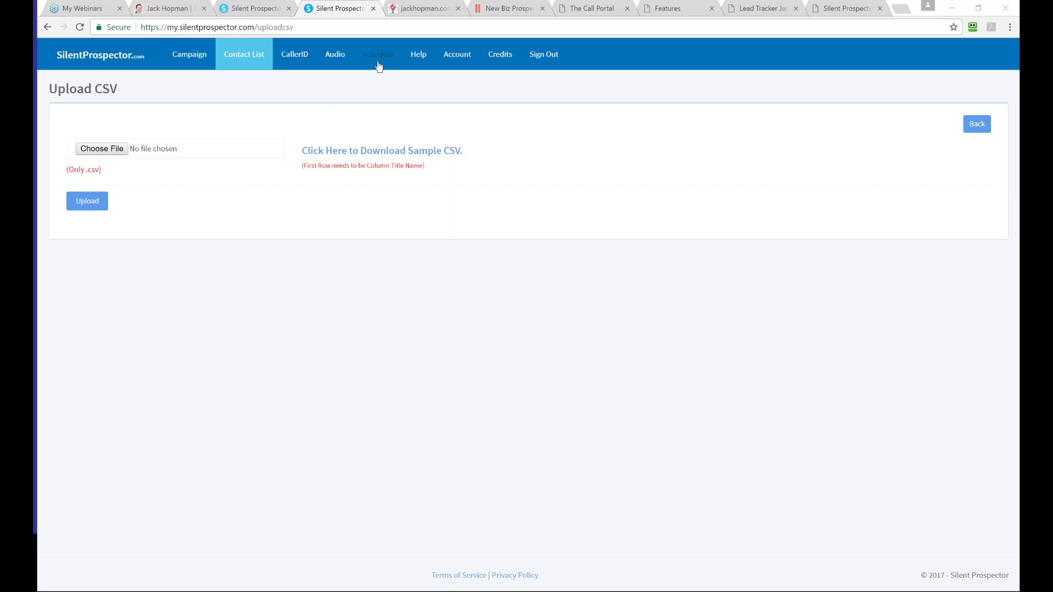
- Add a new client/niche named Client 1, and return to the Client/Niche list
{"action": "left_click", "coordinate": [242, 55]}
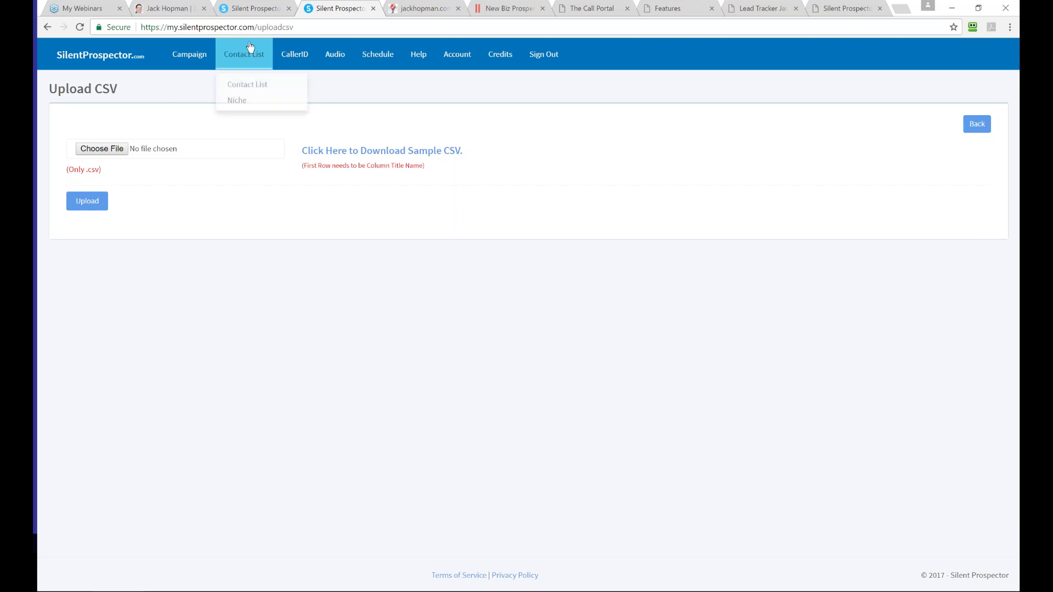
{"action": "left_click", "coordinate": [231, 97]}
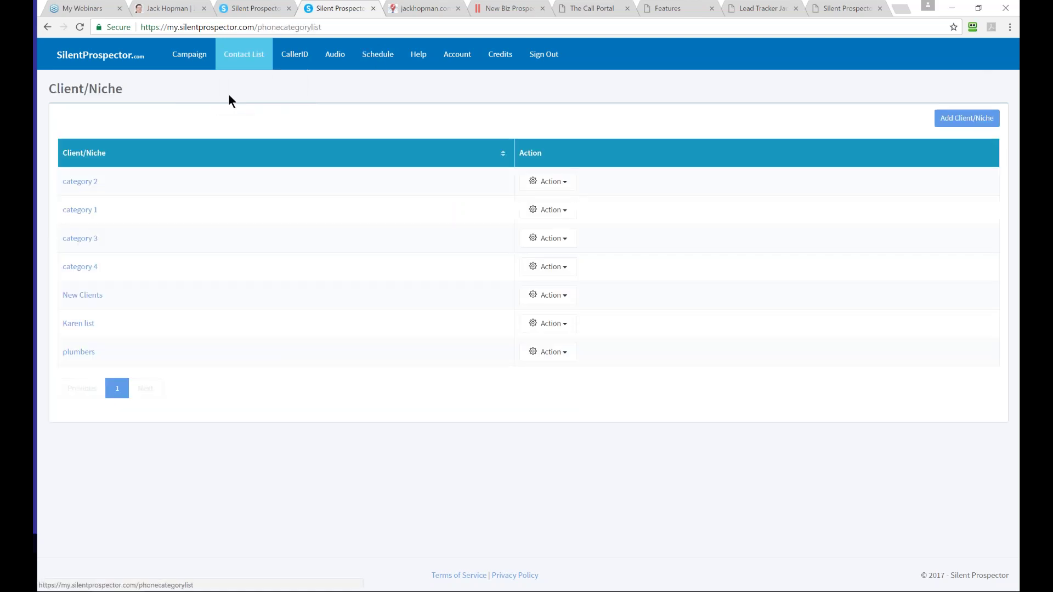
{"action": "left_click", "coordinate": [953, 121]}
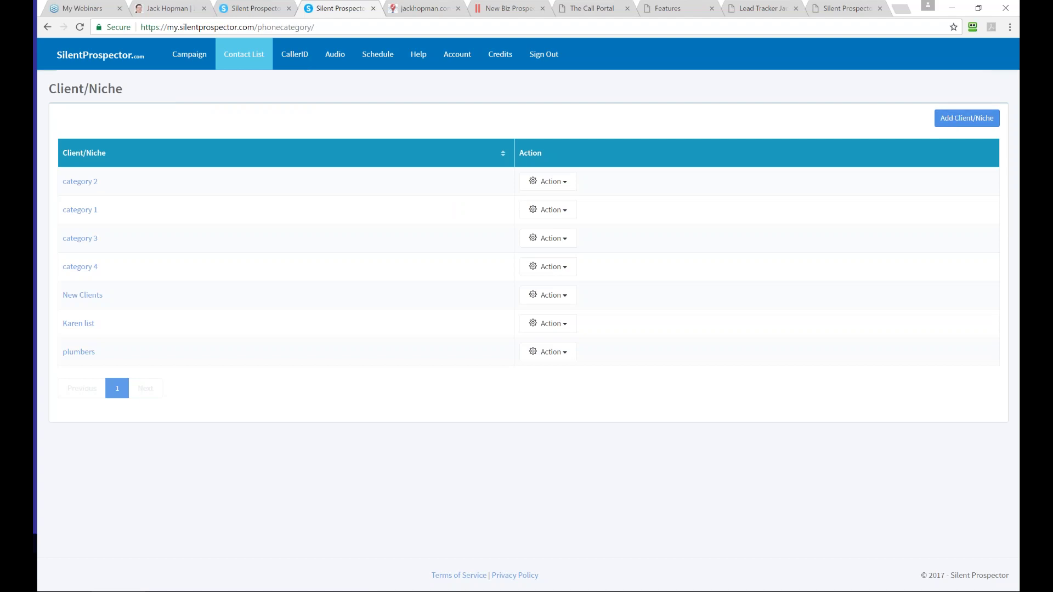
{"action": "left_click", "coordinate": [372, 150]}
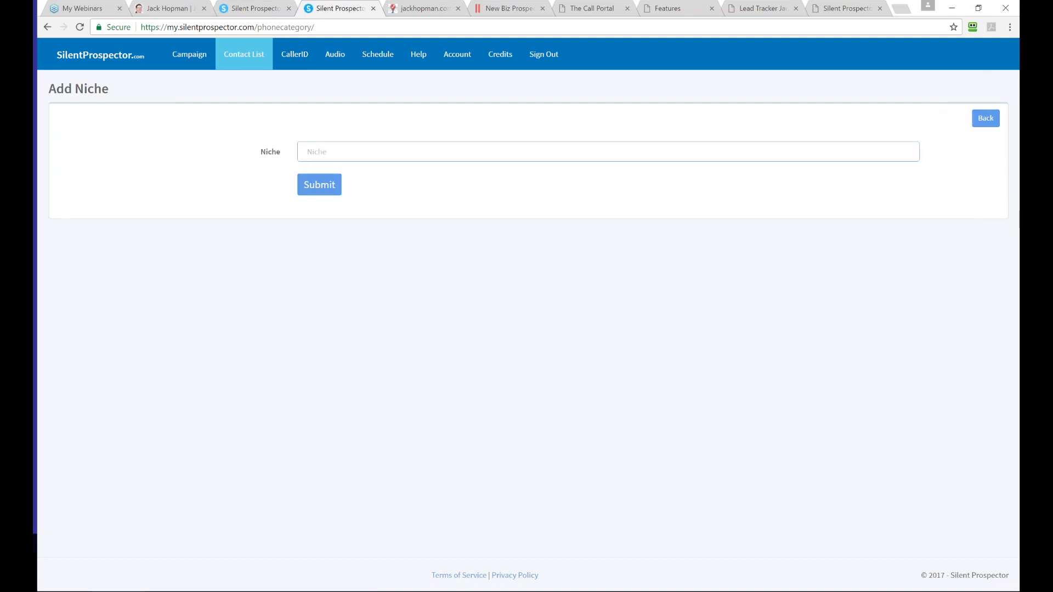
{"action": "type", "text": "Client 1"}
{"action": "left_click", "coordinate": [324, 187]}
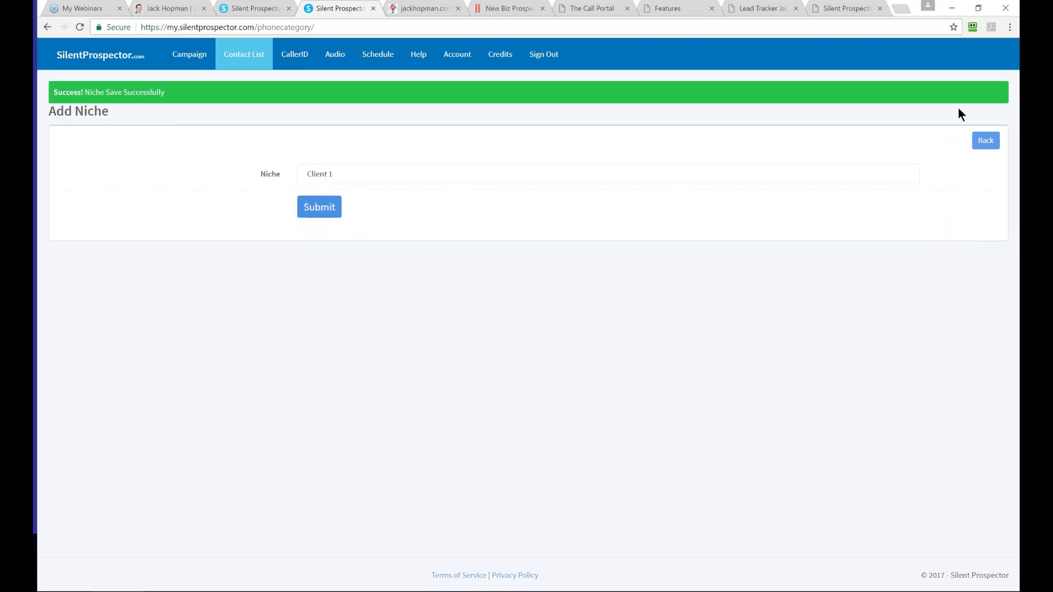
{"action": "left_click", "coordinate": [985, 140]}
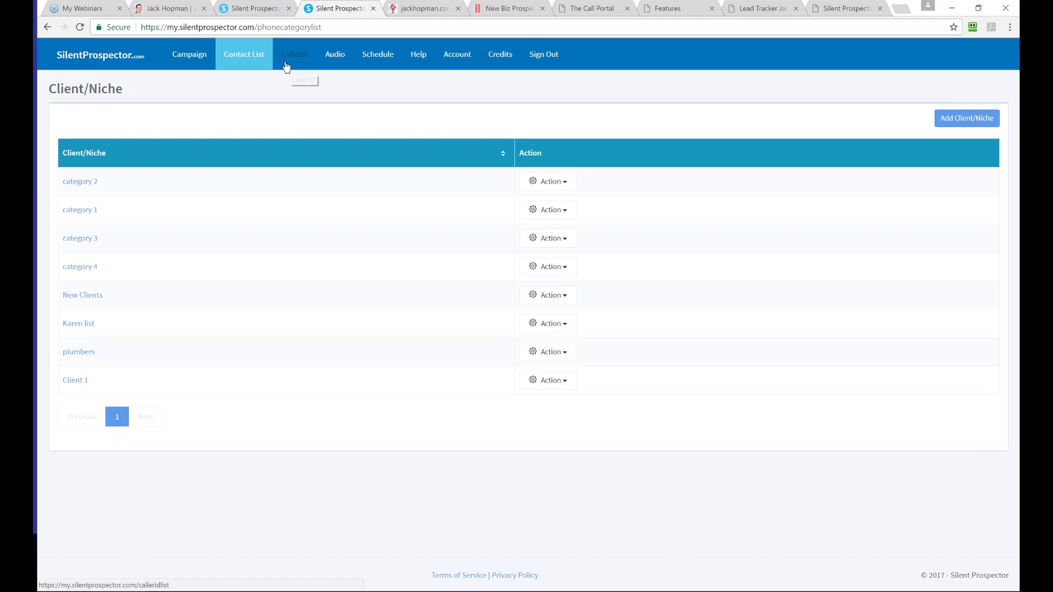
- Look through both pages of the contact list, and open the page for uploading a contact CSV
{"action": "left_click", "coordinate": [257, 66]}
{"action": "left_click", "coordinate": [251, 83]}
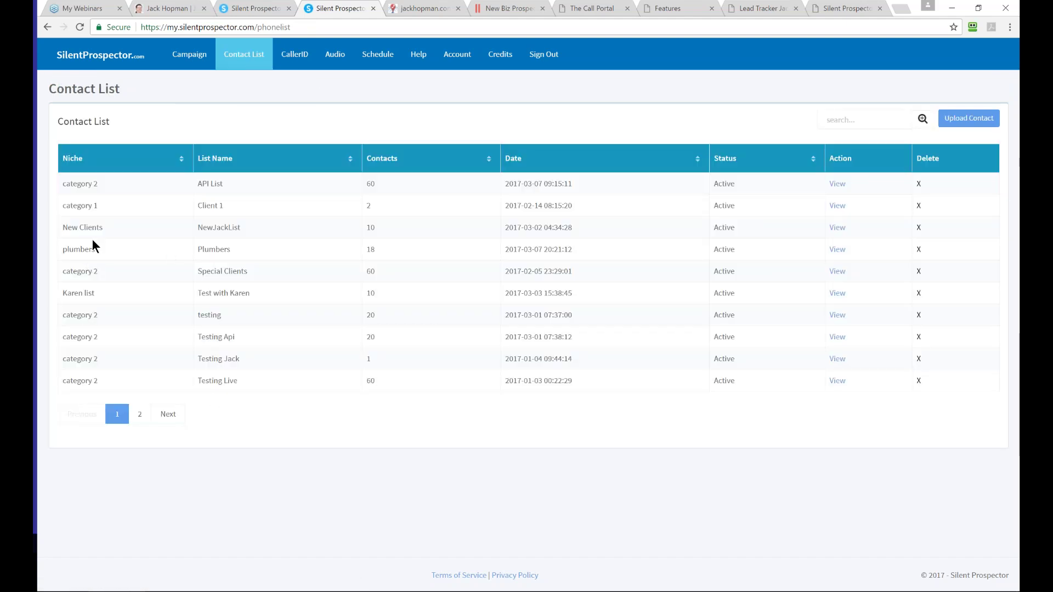
{"action": "left_click", "coordinate": [140, 414]}
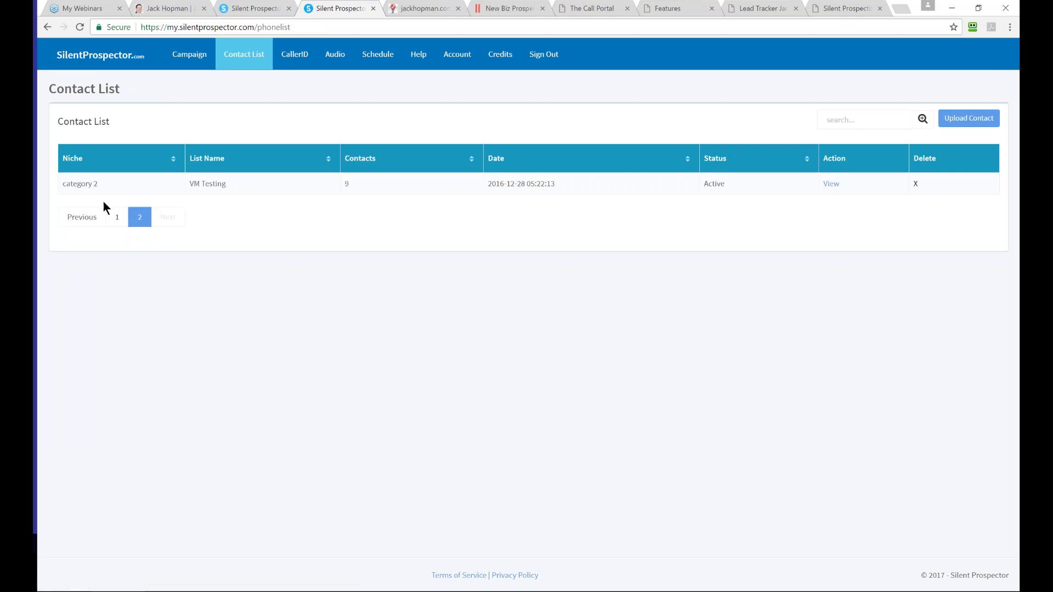
{"action": "left_click", "coordinate": [115, 217]}
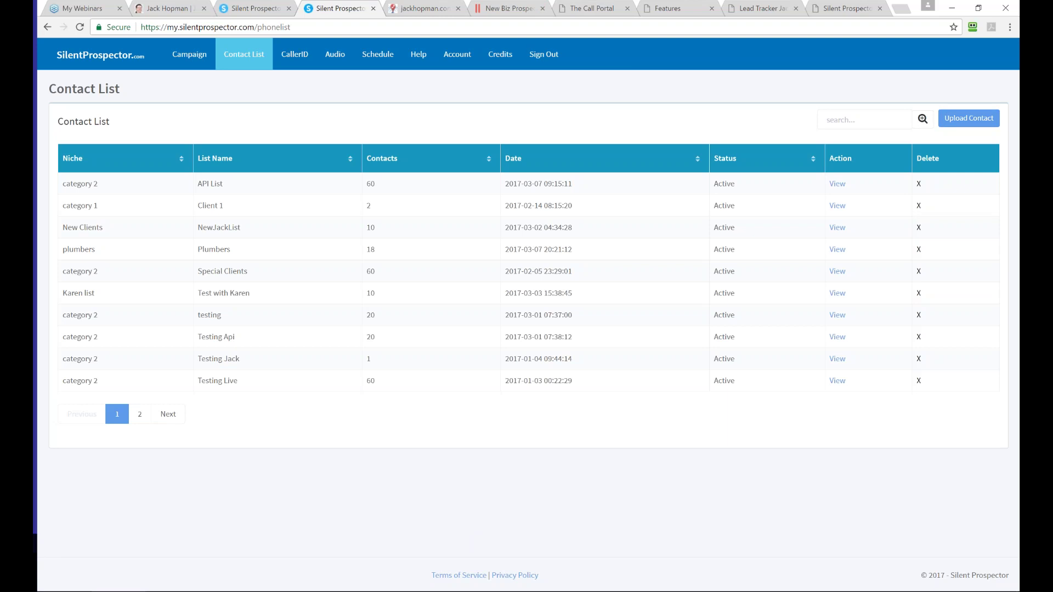
{"action": "left_click", "coordinate": [968, 118]}
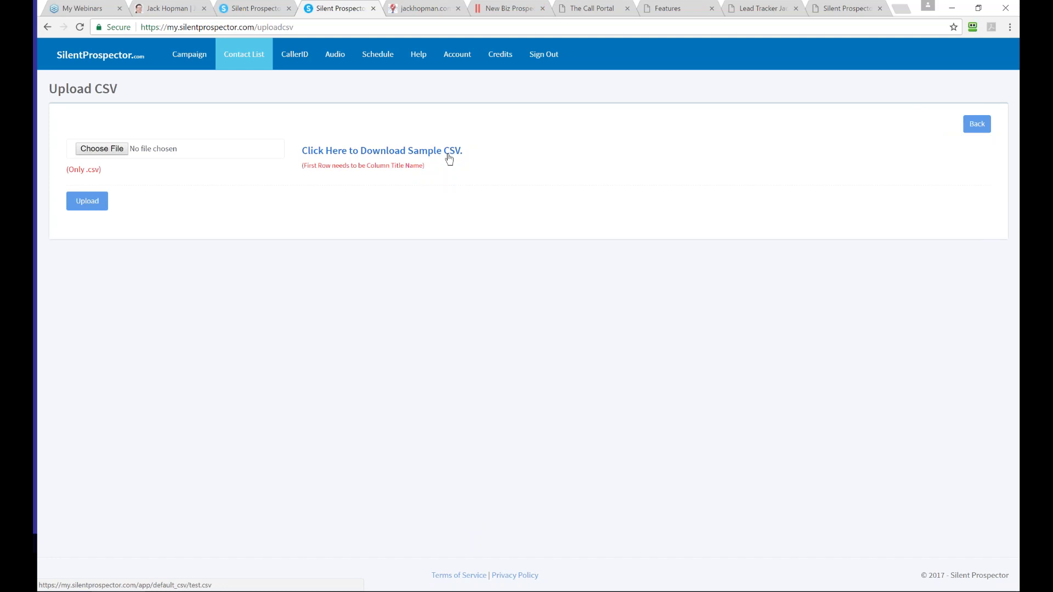
- Fill in a new RVM campaign with start date 2017-03-08, end date 2017-03-17 and 50 voice drops per day
{"action": "left_click", "coordinate": [189, 66]}
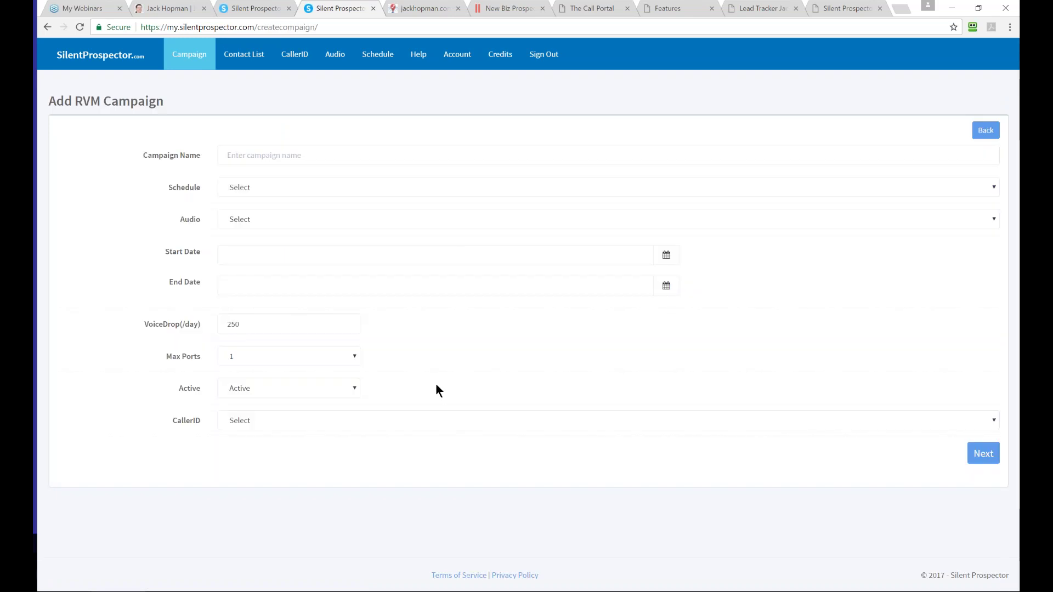
{"action": "left_click", "coordinate": [231, 254]}
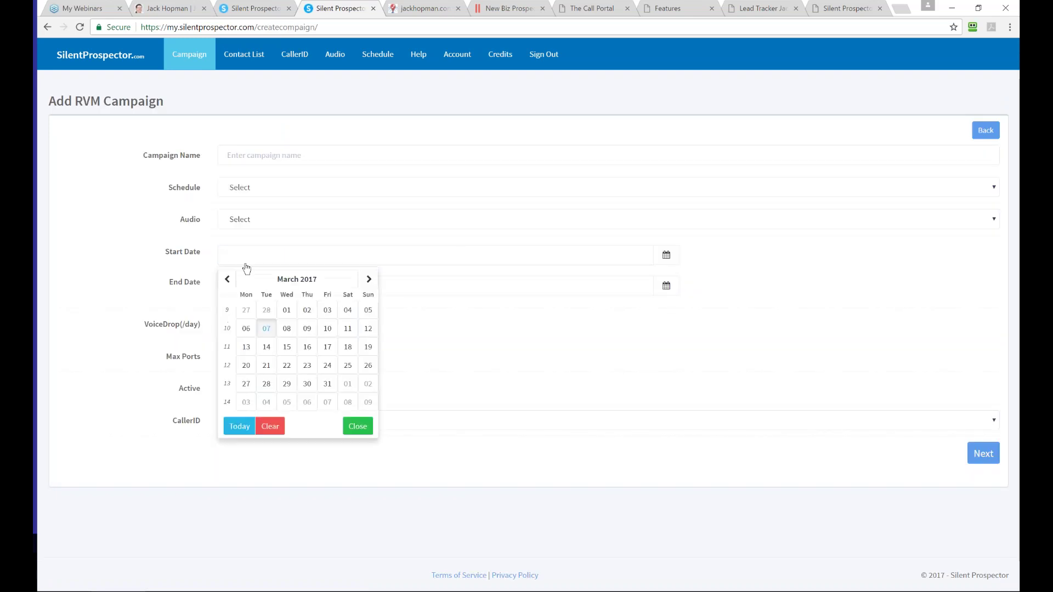
{"action": "left_click", "coordinate": [287, 329]}
{"action": "left_click", "coordinate": [256, 294]}
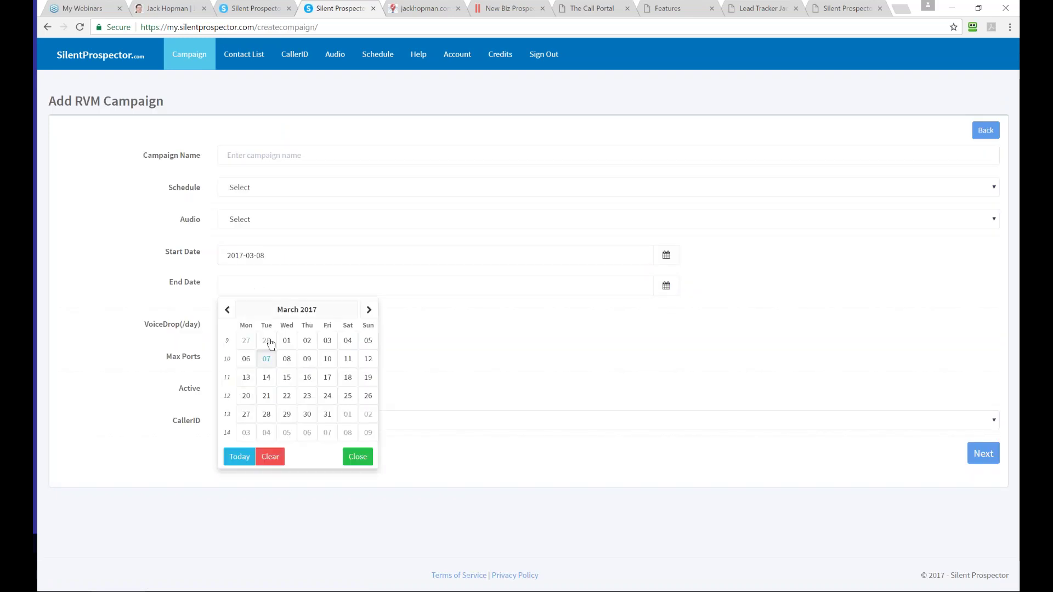
{"action": "left_click", "coordinate": [327, 377]}
{"action": "key", "text": "Tab"}
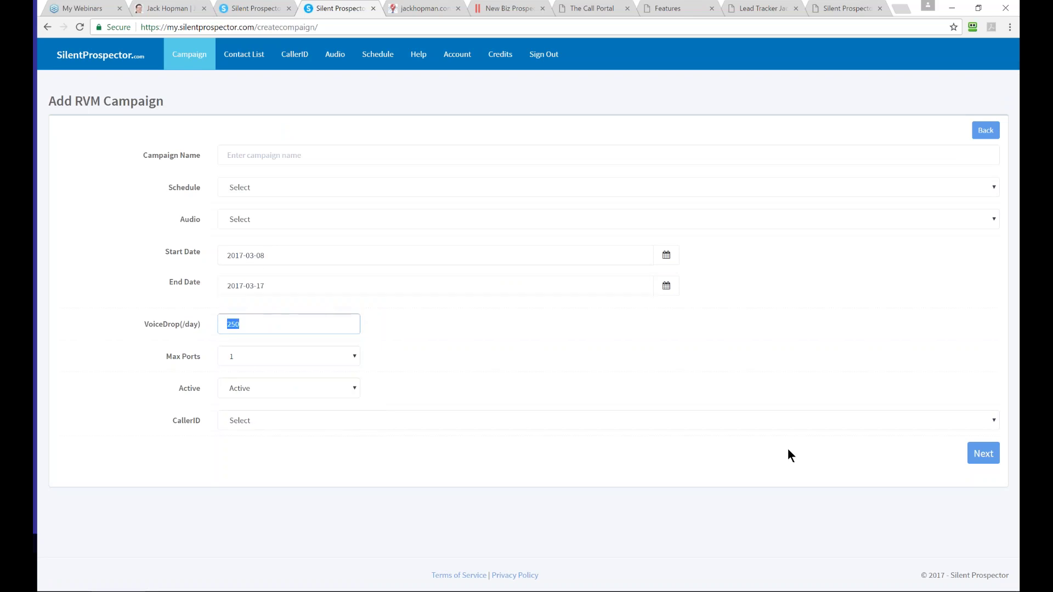
{"action": "type", "text": "50"}
- Download the sample CSV from the contact upload page, and open it in Excel to examine its column title row
{"action": "left_click", "coordinate": [248, 58]}
{"action": "left_click", "coordinate": [246, 85]}
{"action": "left_click", "coordinate": [968, 118]}
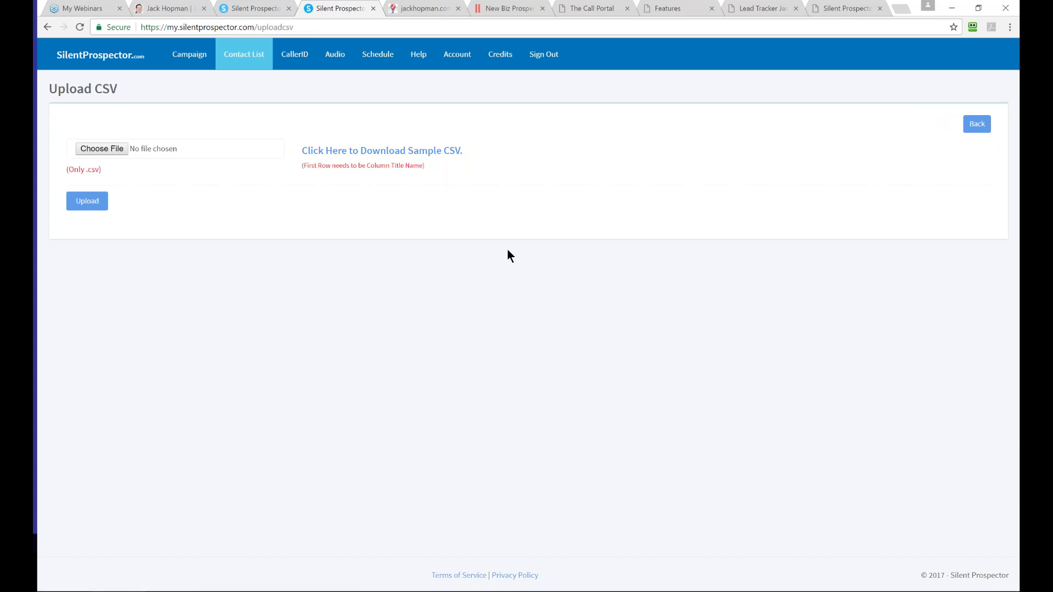
{"action": "left_click", "coordinate": [390, 156]}
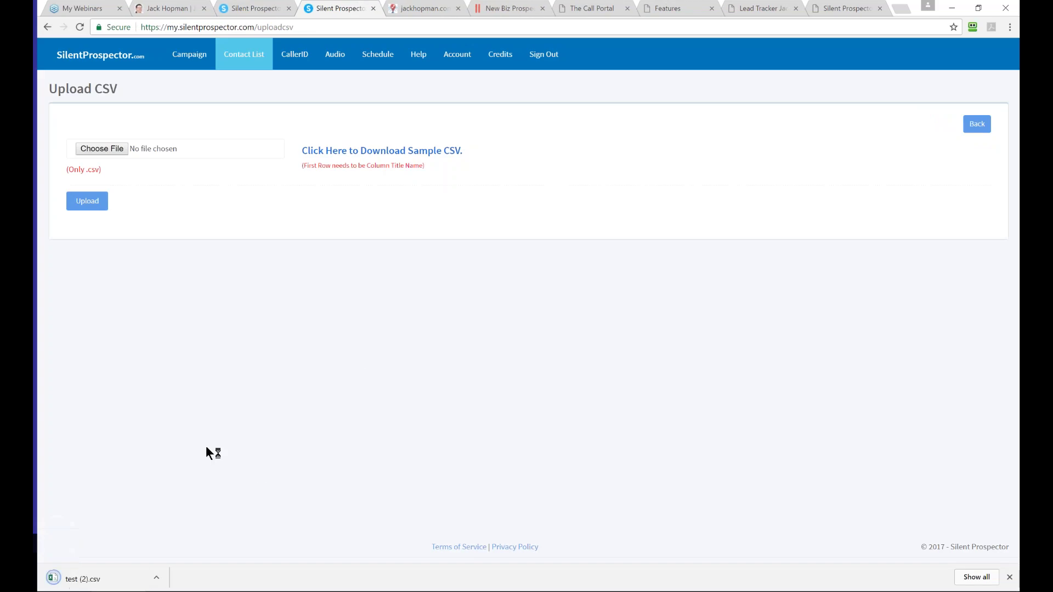
{"action": "left_click", "coordinate": [156, 578]}
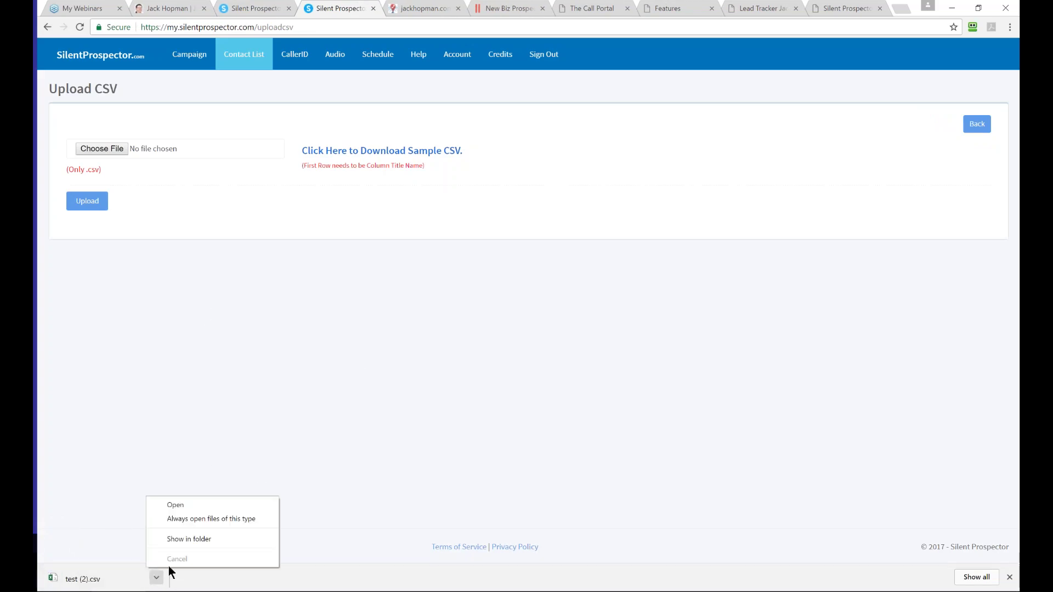
{"action": "left_click", "coordinate": [183, 503]}
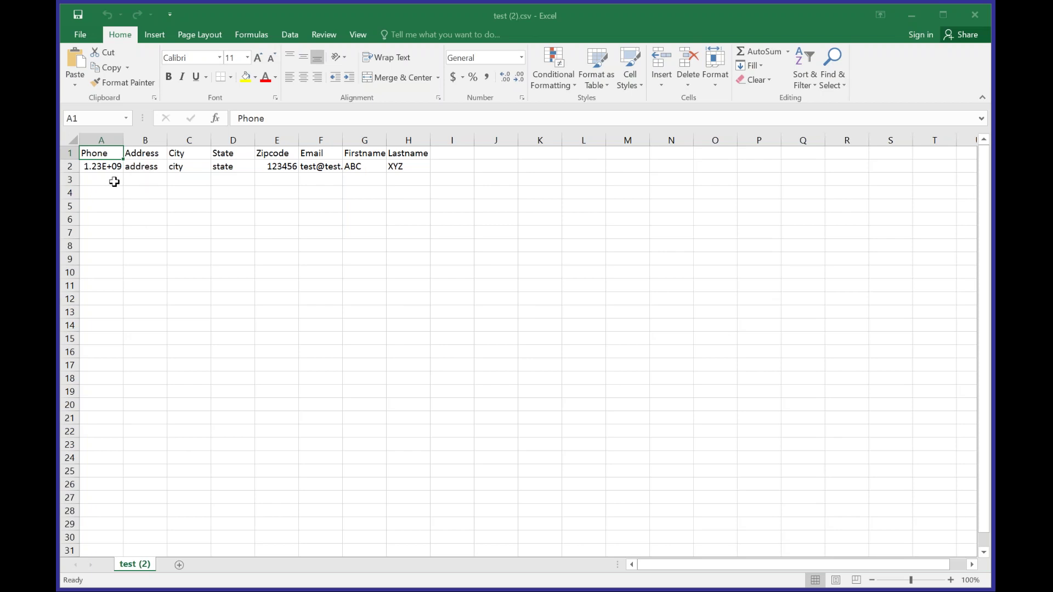
{"action": "left_click", "coordinate": [70, 153]}
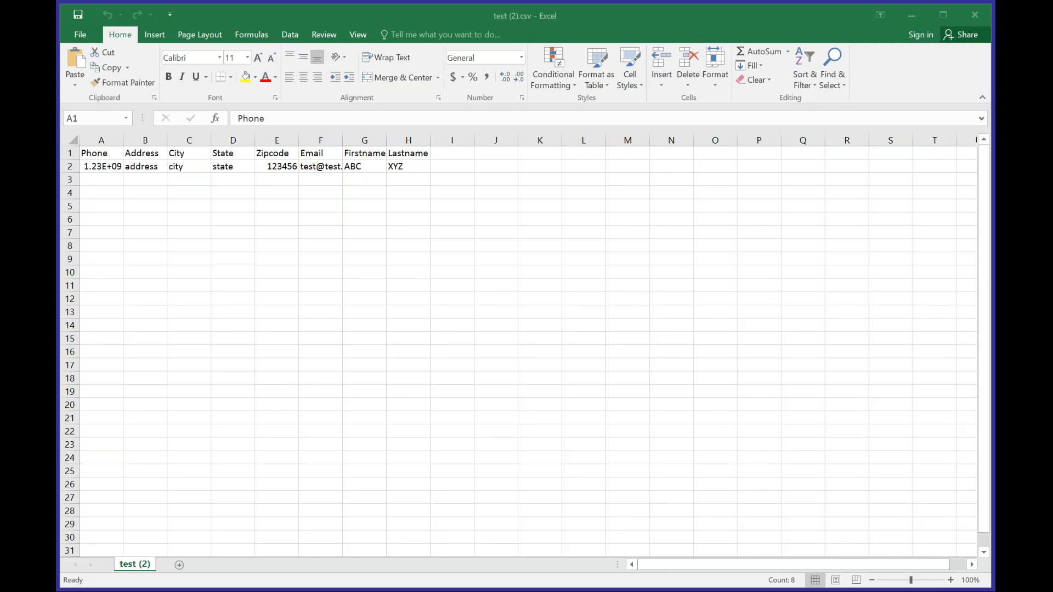
{"action": "key", "text": "alt+Tab"}
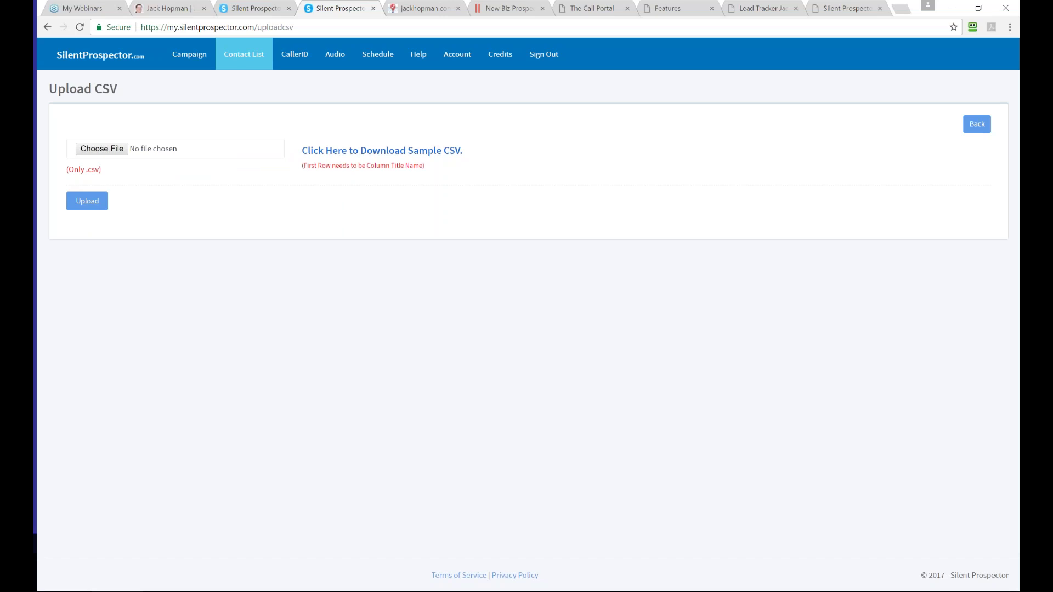
- Review the Silent Prospector audio listing and the Help FAQ page, and close the FAQ
{"action": "left_click", "coordinate": [168, 10]}
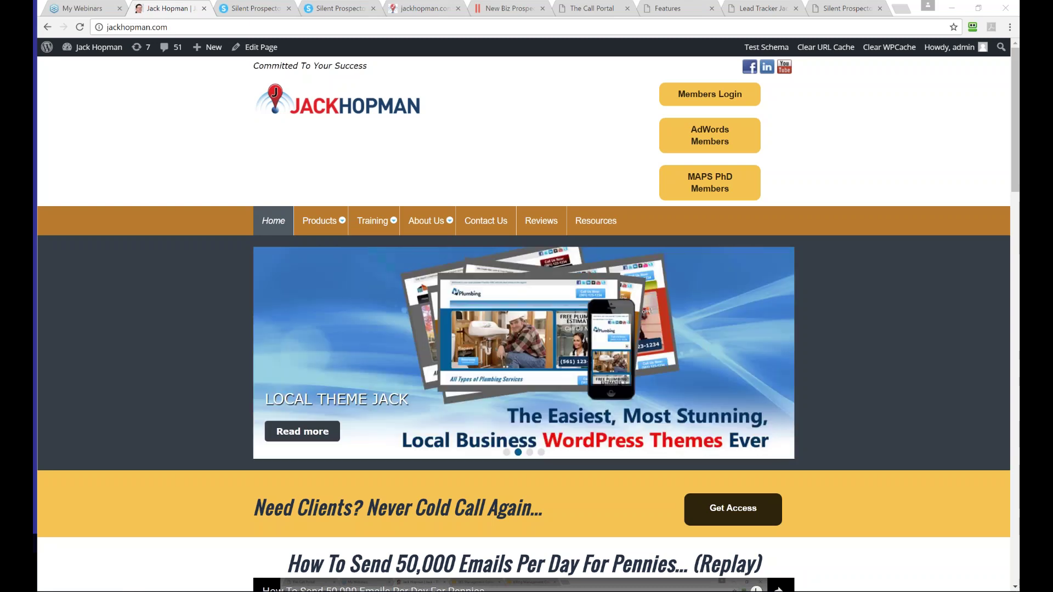
{"action": "left_click", "coordinate": [255, 9]}
{"action": "left_click", "coordinate": [335, 54]}
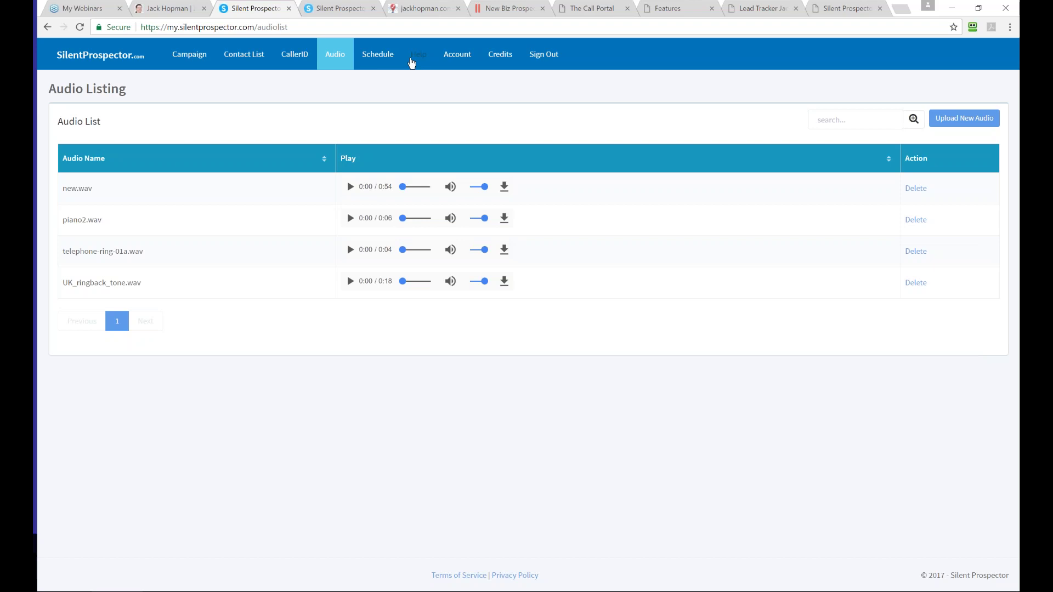
{"action": "mouse_move", "coordinate": [419, 60]}
{"action": "left_click", "coordinate": [420, 96]}
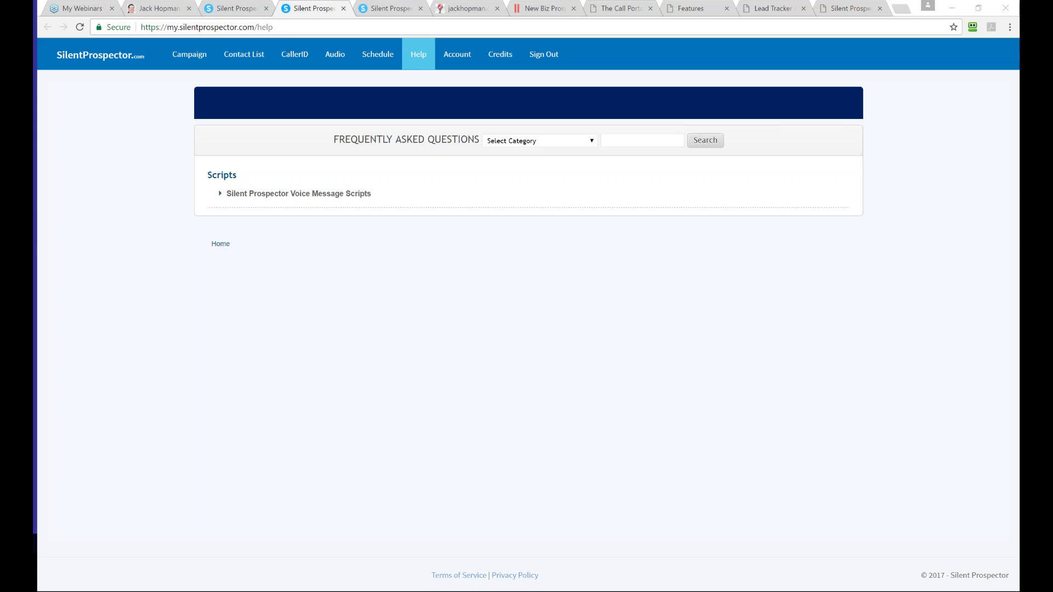
{"action": "left_click", "coordinate": [342, 8]}
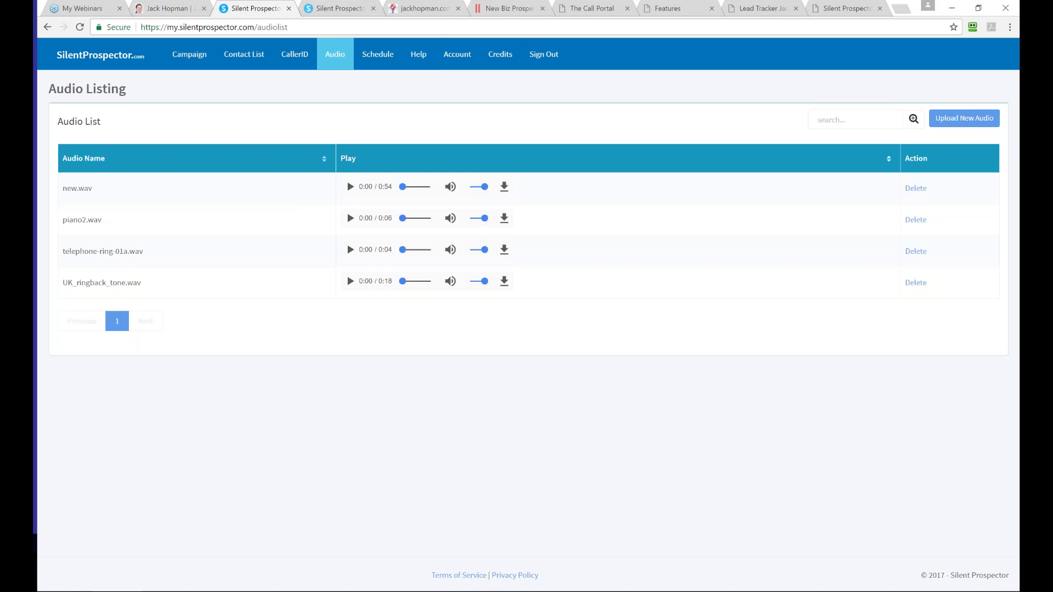
- Open the campaign list, and expand AJ Campaign to view its daily success and failed lead report
{"action": "left_click", "coordinate": [207, 67]}
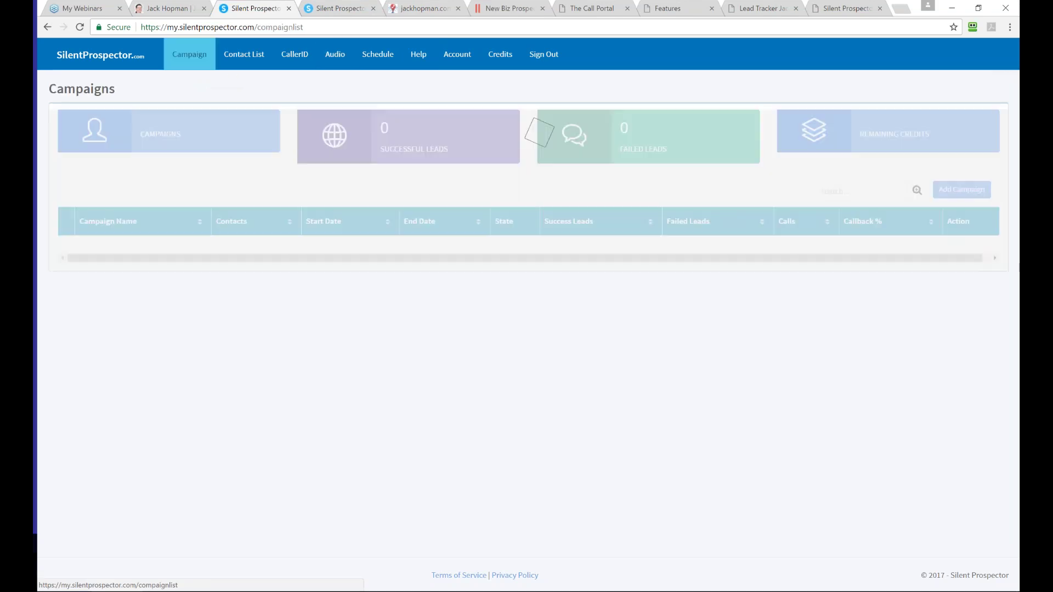
{"action": "scroll", "coordinate": [208, 258], "scroll_direction": "down", "scroll_amount": 1}
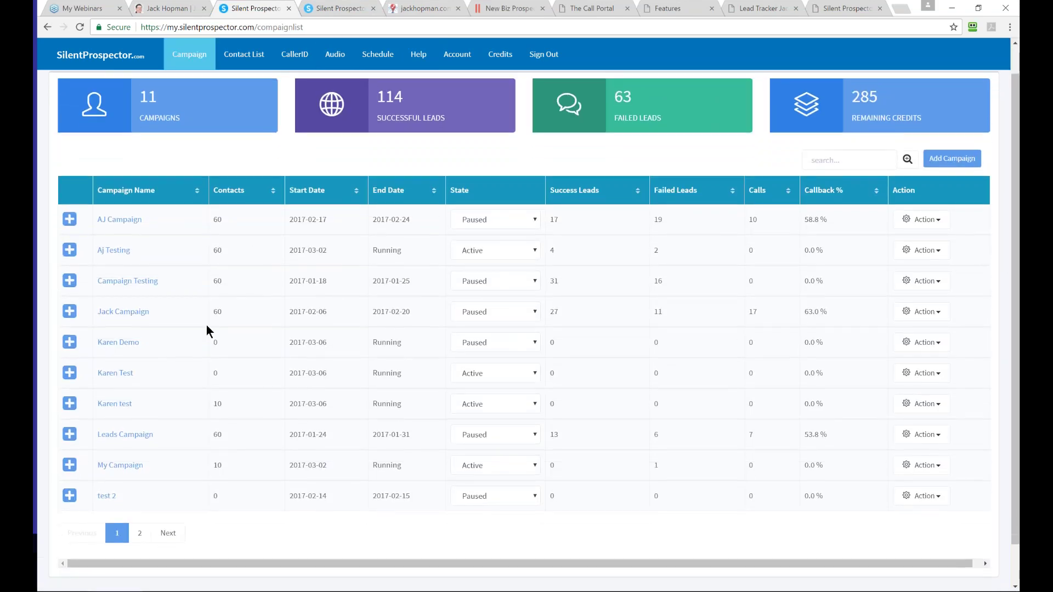
{"action": "left_click", "coordinate": [70, 220]}
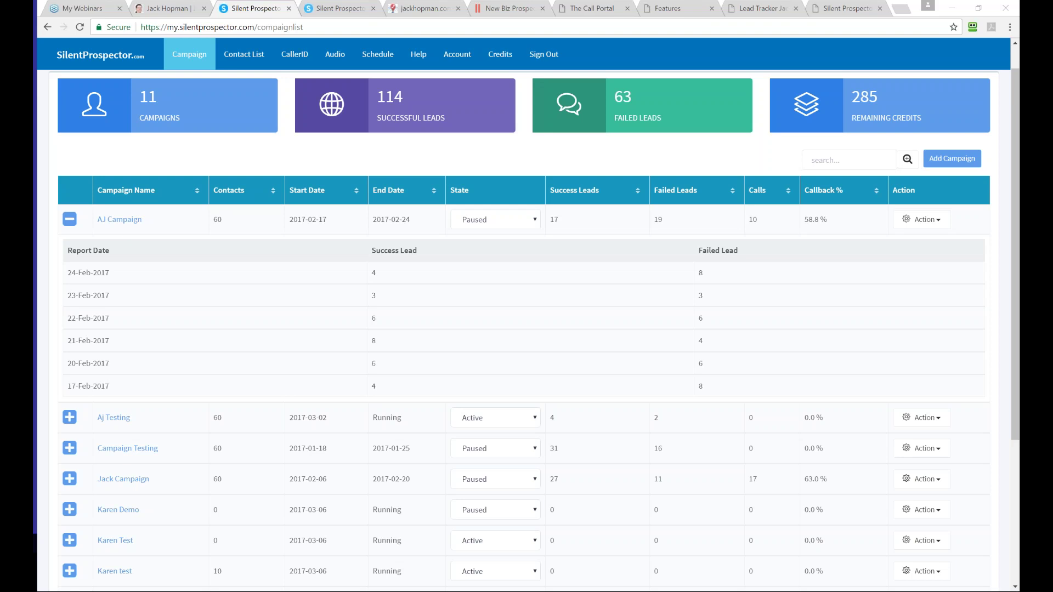
- View the Sales Dynamite product page from the jackhopman.com product list, and switch to the Silent Prospector presentation in PowerPoint
{"action": "left_click", "coordinate": [159, 9]}
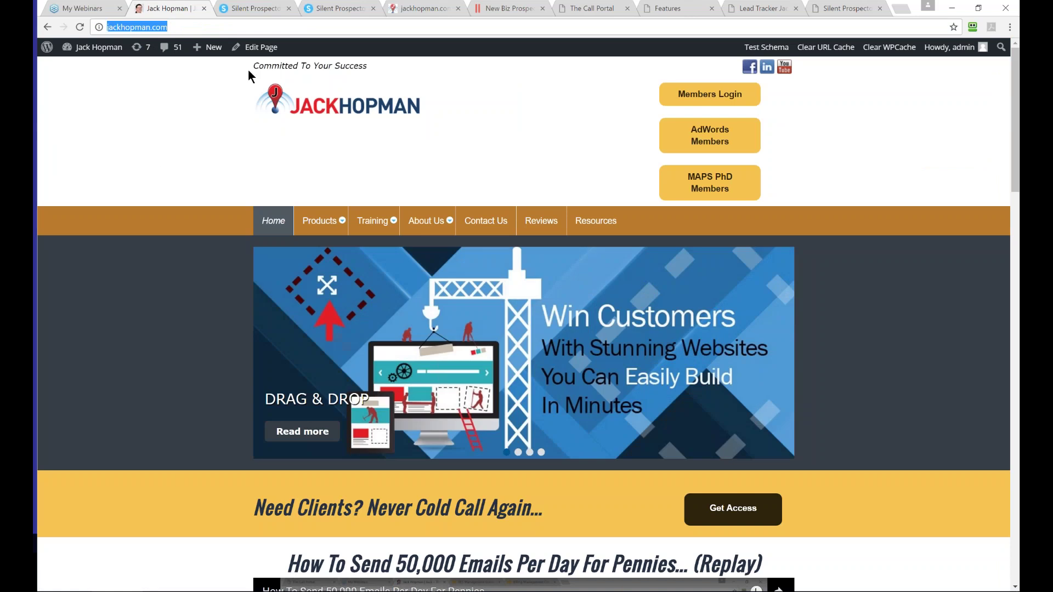
{"action": "mouse_move", "coordinate": [319, 220]}
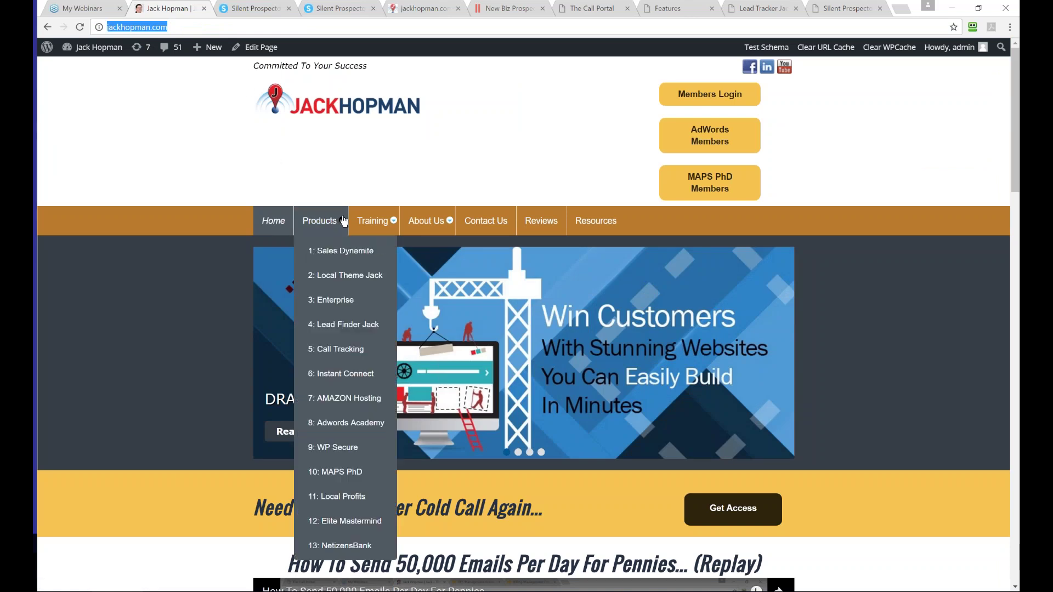
{"action": "left_click", "coordinate": [330, 249]}
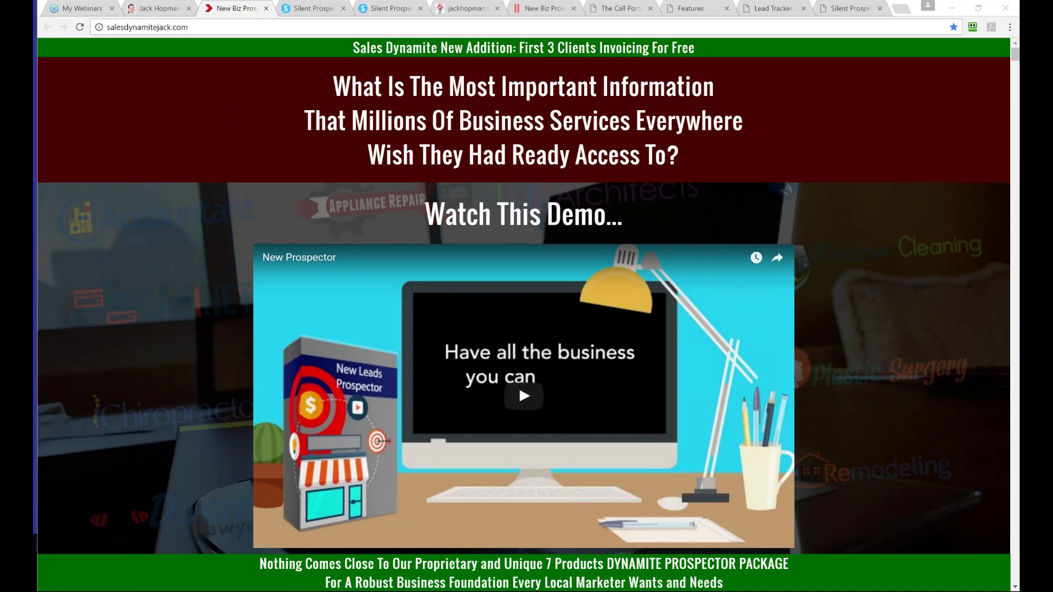
{"action": "left_click", "coordinate": [174, 9]}
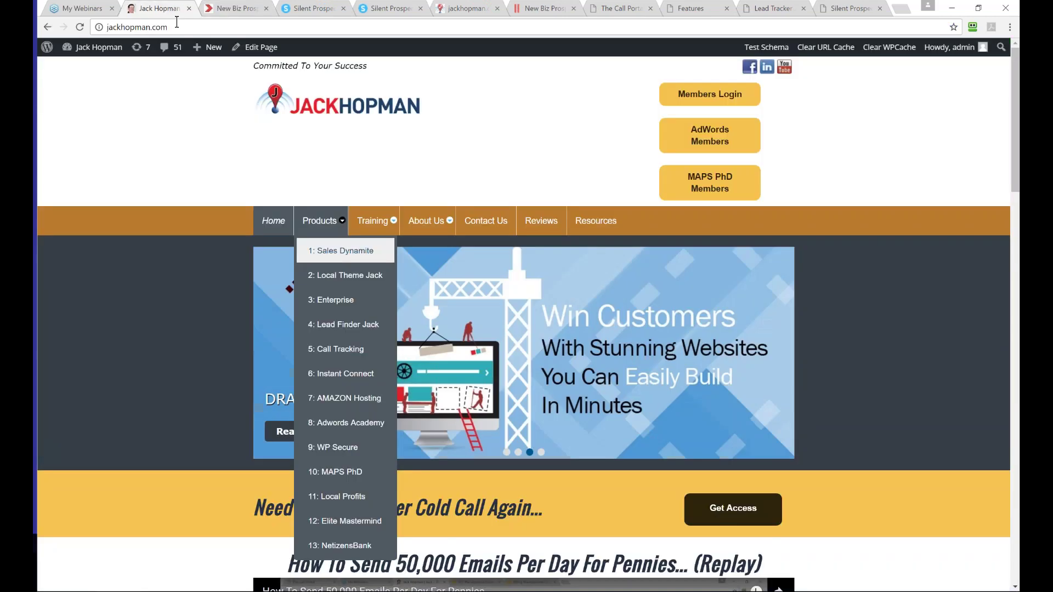
{"action": "left_click", "coordinate": [105, 26]}
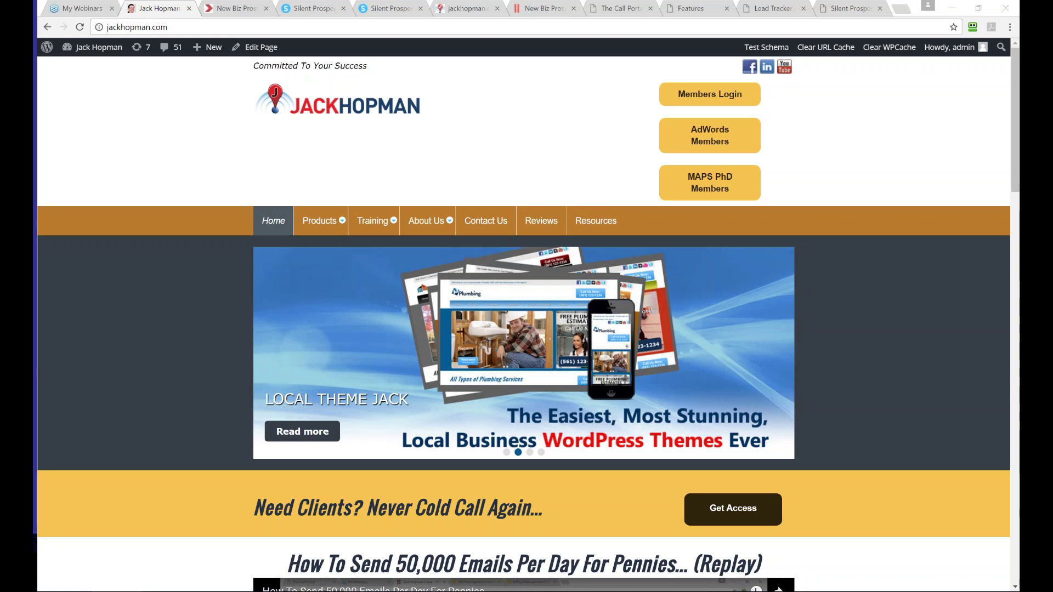
{"action": "key", "text": "alt+Tab"}
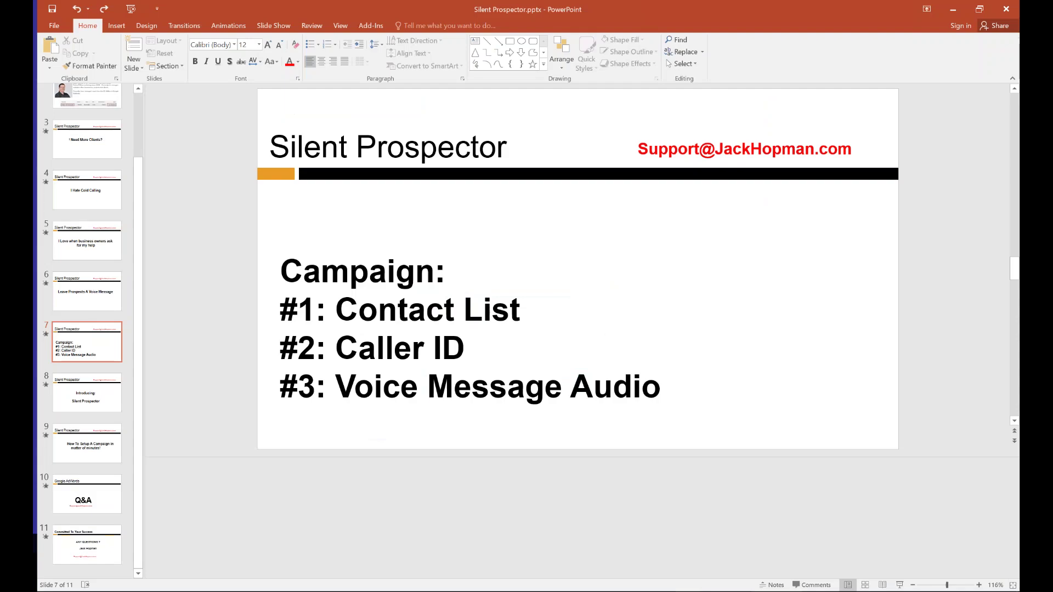